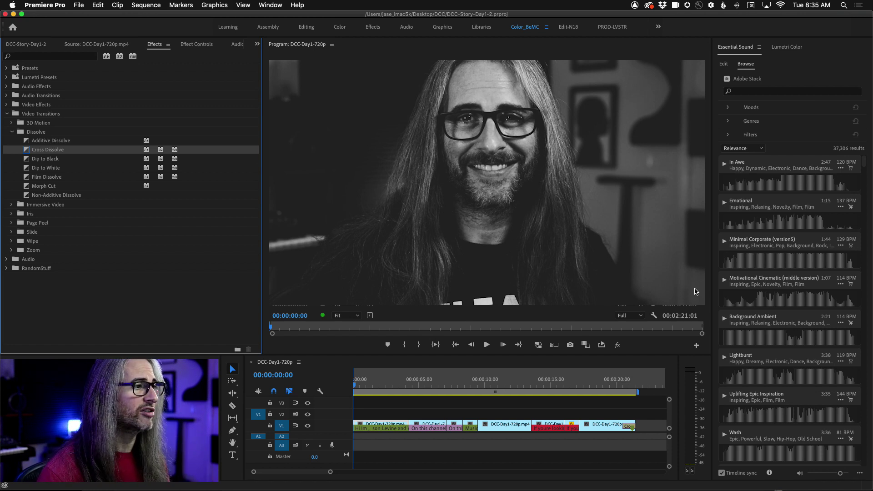
Switch to Chrome to show the Behance Daily Creative Challenge page, and return to Premiere Pro
{"action": "left_click", "coordinate": [319, 364]}
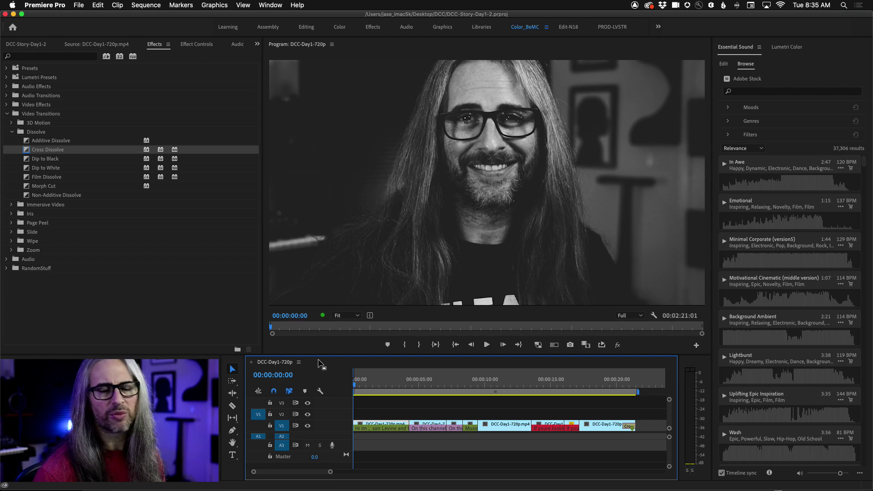
{"action": "key", "text": "super+Tab"}
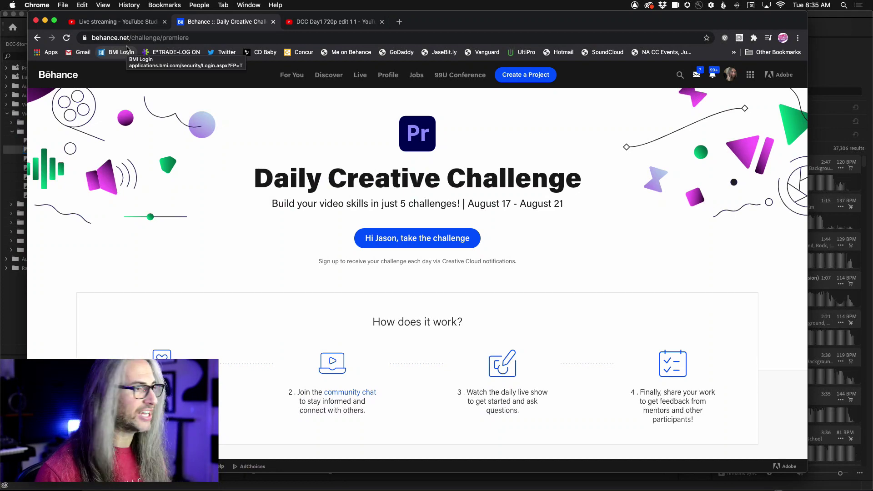
{"action": "key", "text": "super+Tab"}
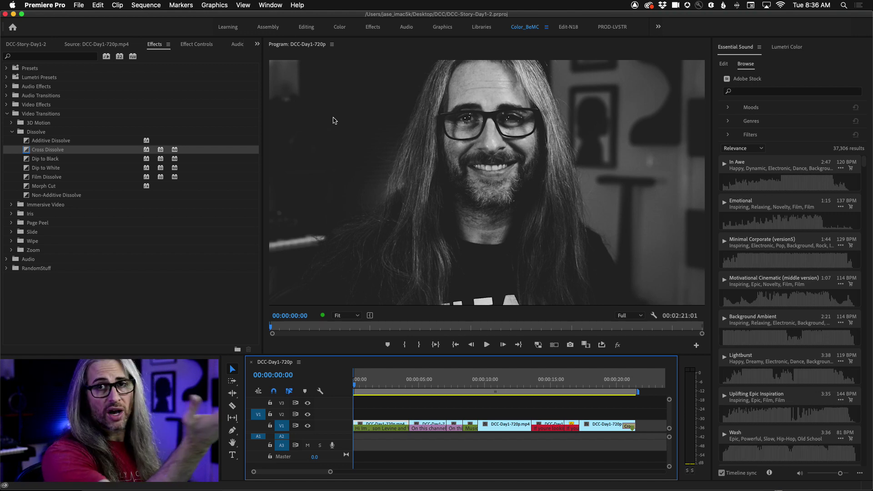
Play the opening of the DCC-Day1-720p sequence from its start, and return the playhead to the beginning
{"action": "left_click", "coordinate": [631, 381]}
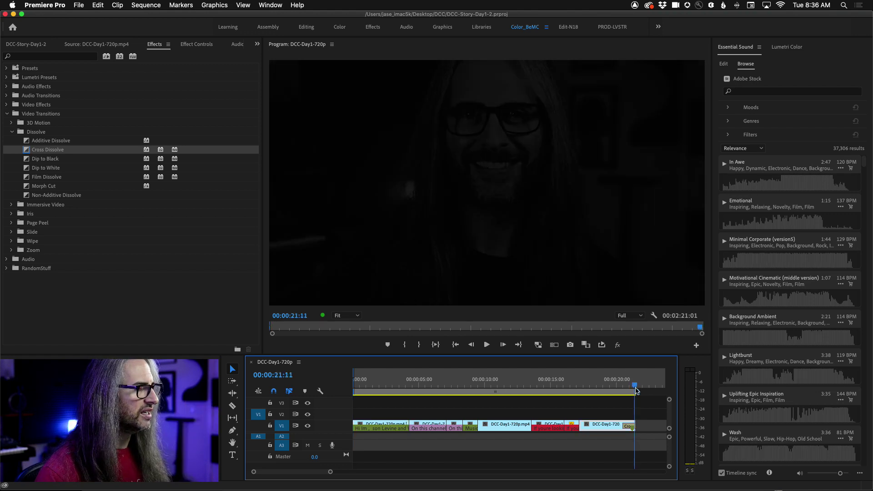
{"action": "key", "text": "Home"}
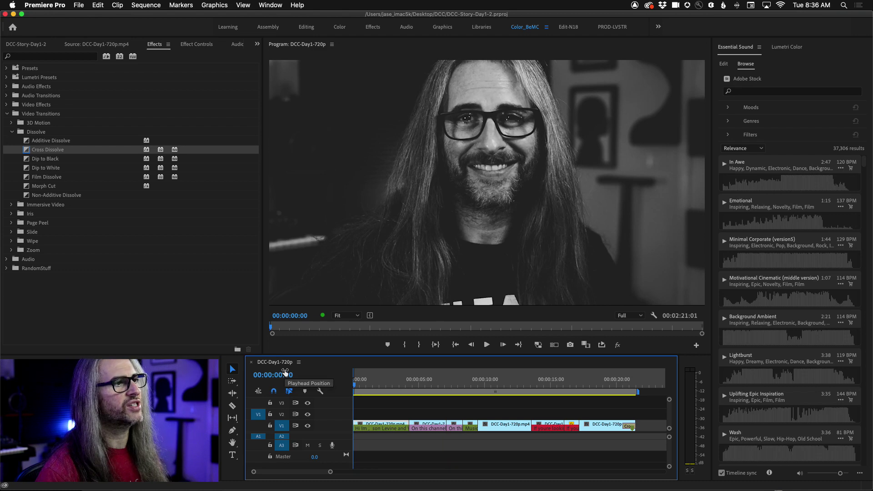
{"action": "key", "text": "space"}
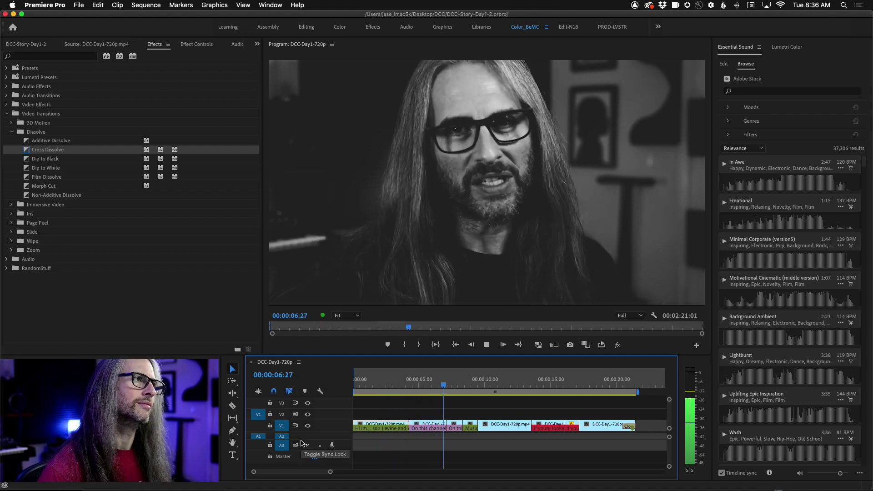
{"action": "key", "text": "space"}
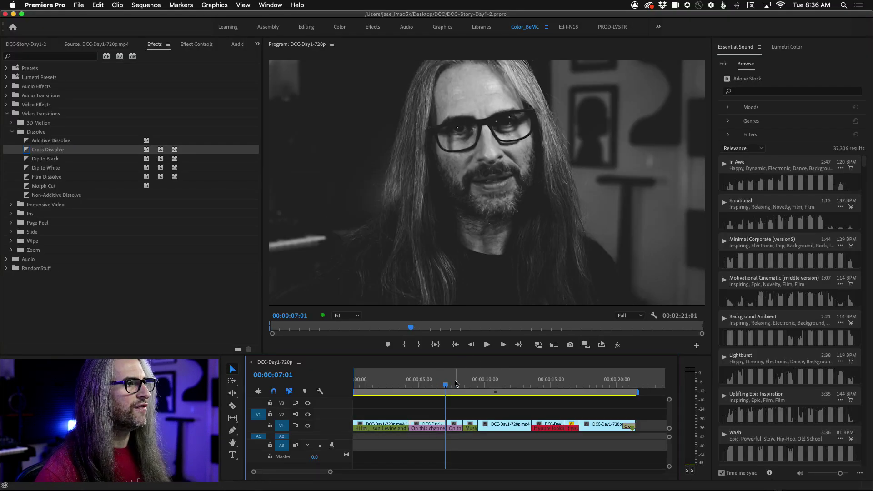
{"action": "key", "text": "Home"}
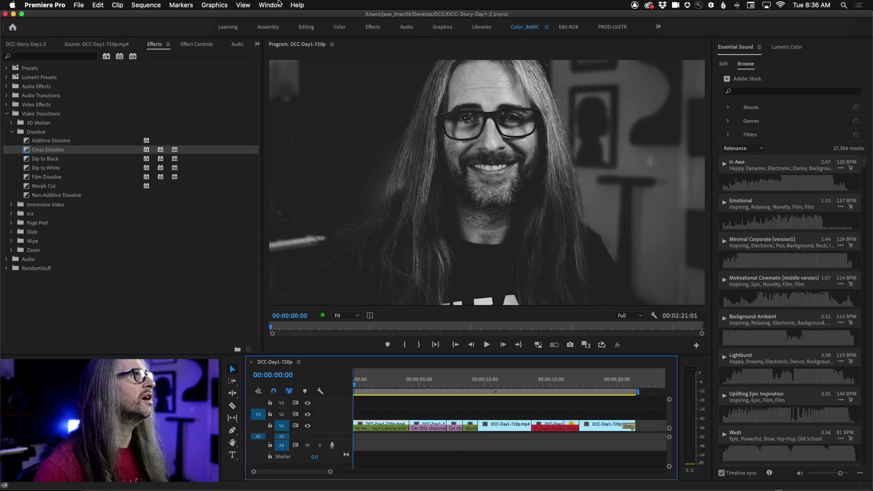
Review the audio type tags in Essential Sound's editing options, and return to browsing Adobe Stock music
{"action": "left_click", "coordinate": [275, 4]}
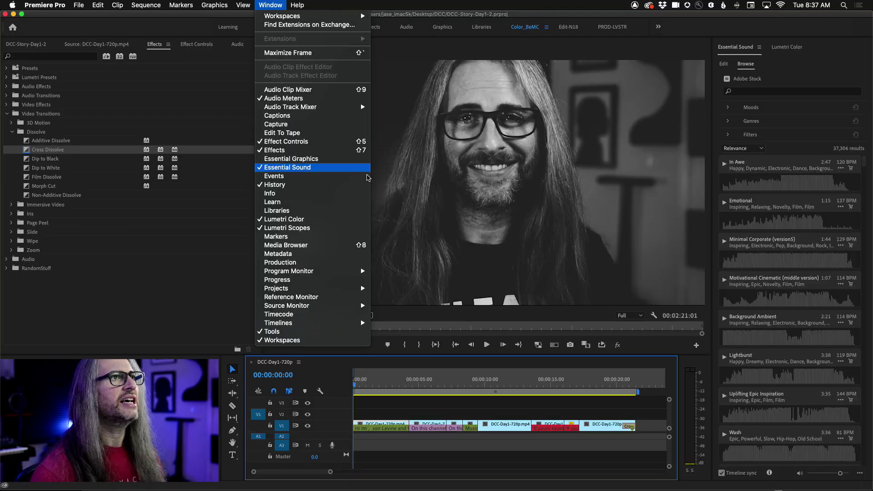
{"action": "left_click", "coordinate": [727, 25]}
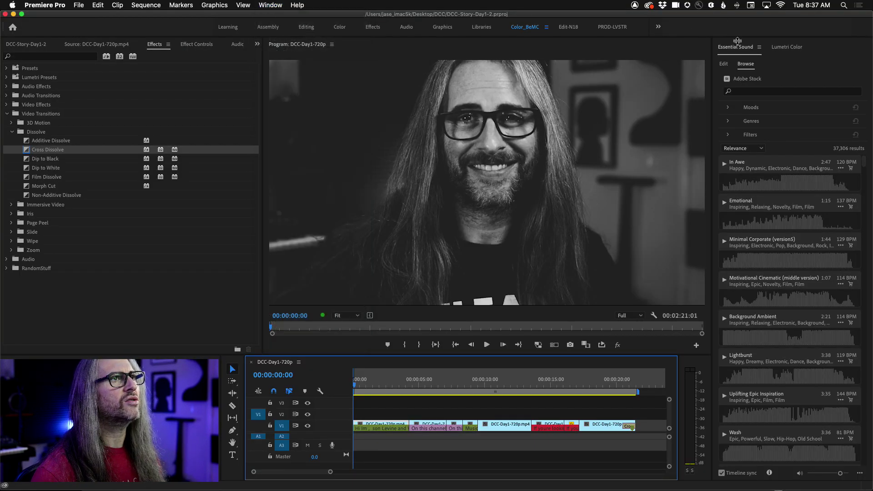
{"action": "left_click", "coordinate": [725, 65]}
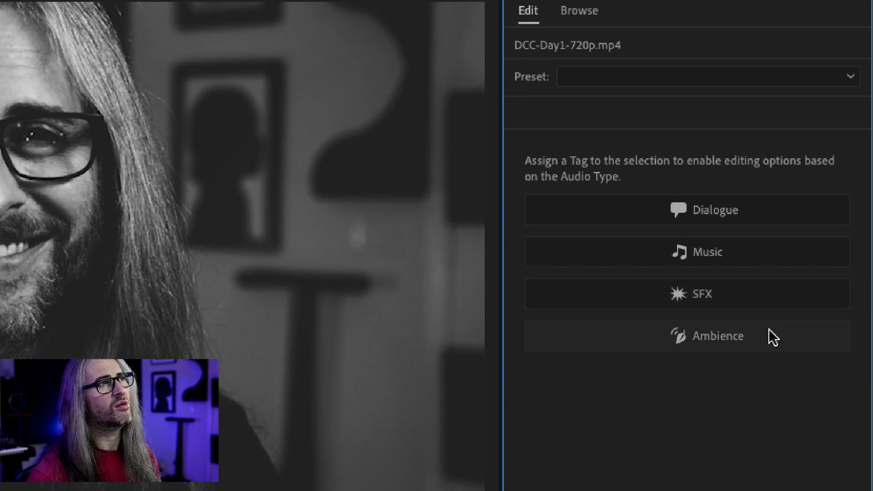
{"action": "left_click", "coordinate": [582, 13]}
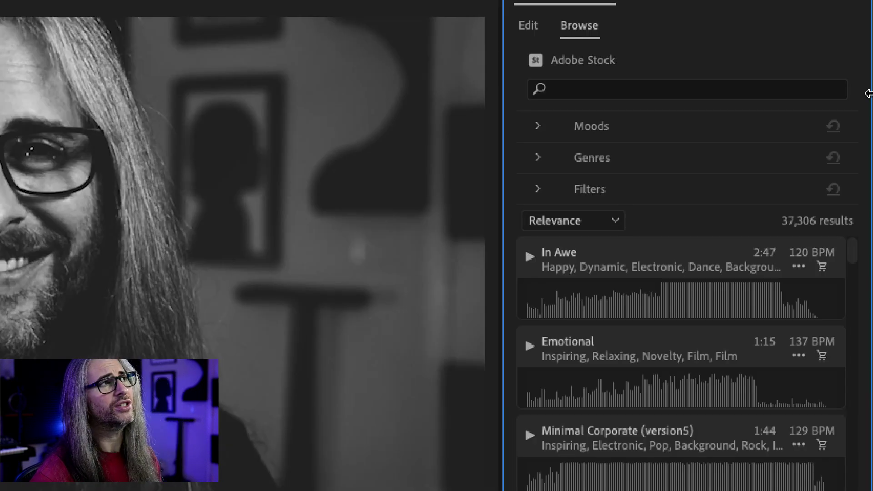
Expand the Adobe Stock moods and filter the music tracks by the Playful mood
{"action": "left_click", "coordinate": [538, 129]}
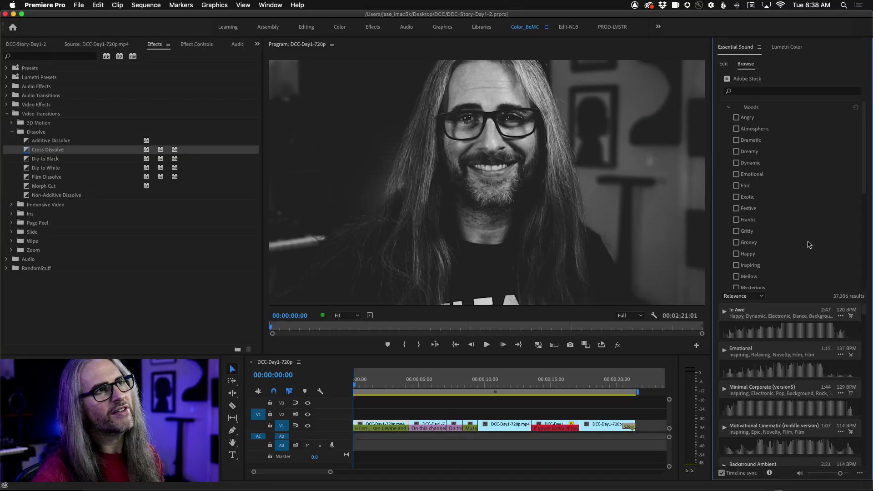
{"action": "mouse_move", "coordinate": [863, 188]}
{"action": "left_mouse_down"}
{"action": "mouse_move", "coordinate": [867, 281]}
{"action": "mouse_move", "coordinate": [859, 182]}
{"action": "left_mouse_up"}
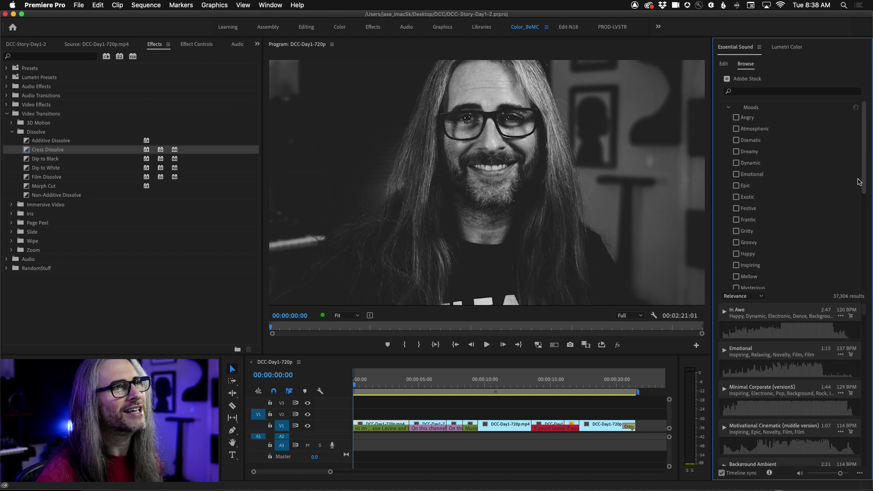
{"action": "left_click_drag", "start_coordinate": [863, 186], "coordinate": [866, 204]}
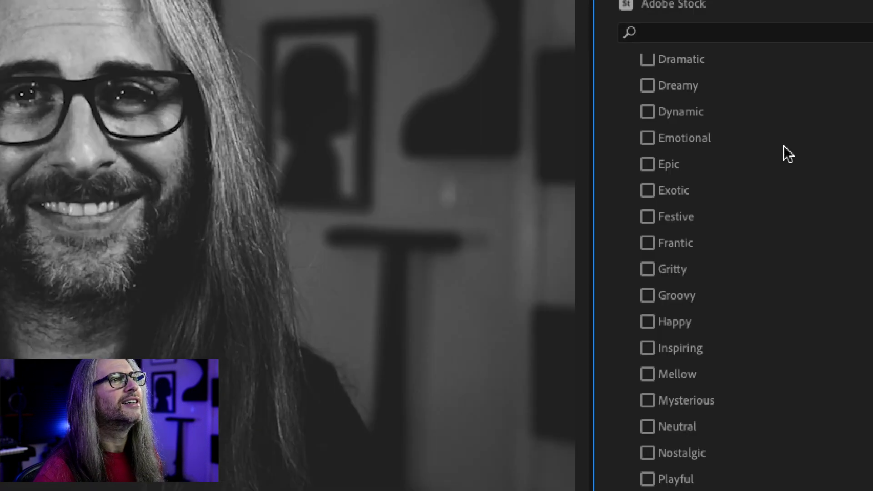
{"action": "scroll", "coordinate": [800, 195], "scroll_direction": "down", "scroll_amount": 5}
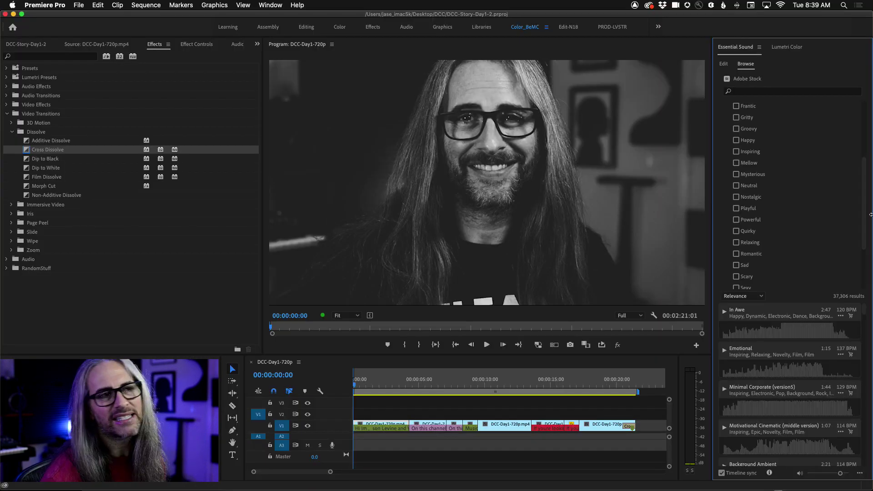
{"action": "left_click_drag", "start_coordinate": [864, 214], "coordinate": [864, 252]}
{"action": "scroll", "coordinate": [745, 191], "scroll_direction": "up", "scroll_amount": 2}
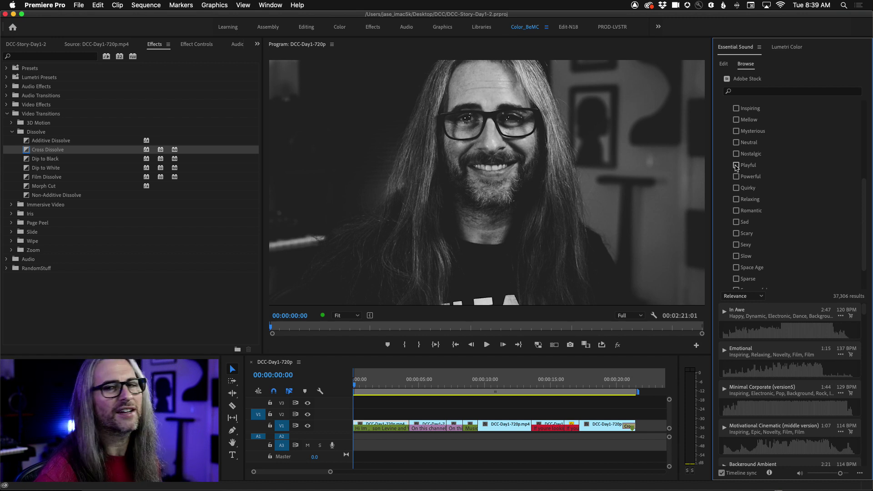
{"action": "left_click", "coordinate": [736, 165]}
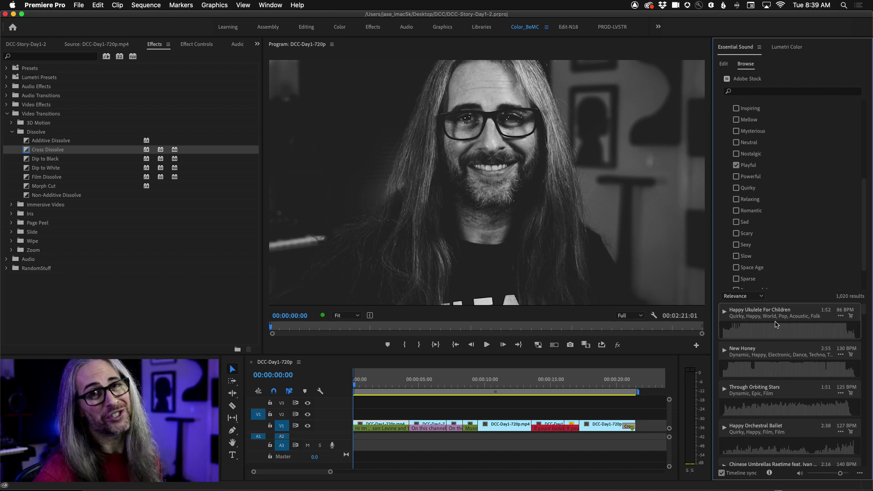
Try adding the Inspiring mood to the music filter, and clear it again
{"action": "scroll", "coordinate": [773, 195], "scroll_direction": "up", "scroll_amount": 3}
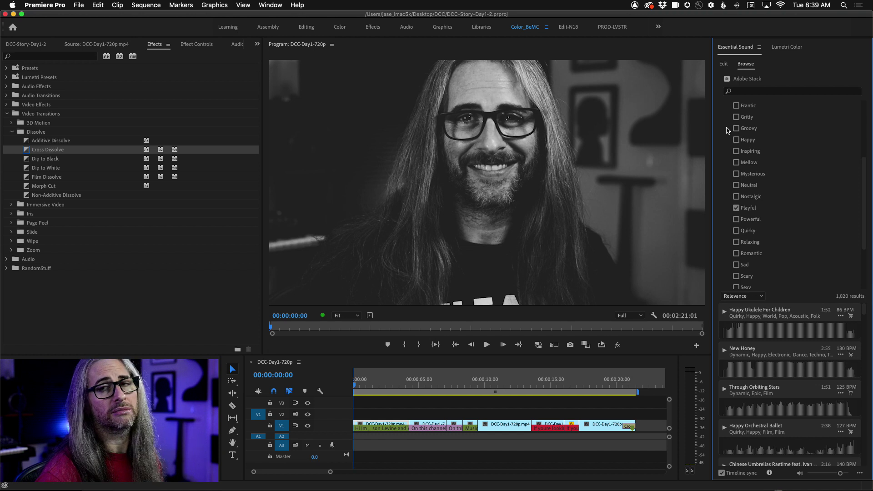
{"action": "left_click", "coordinate": [736, 151]}
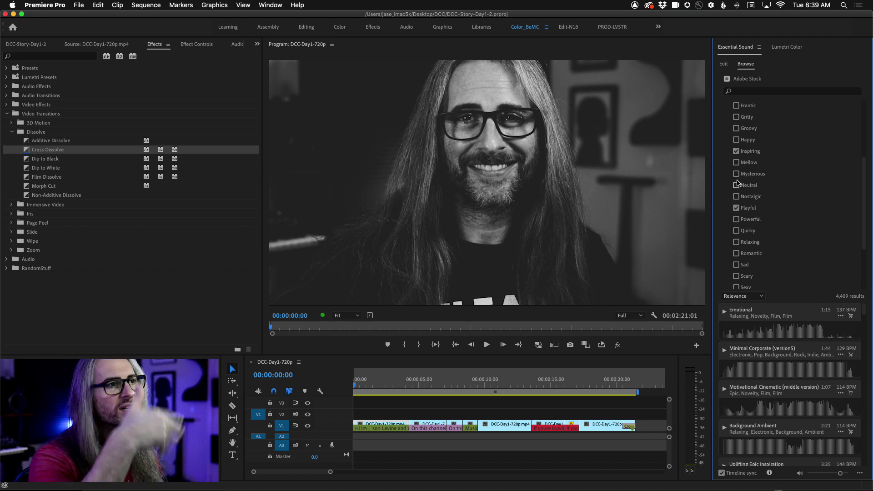
{"action": "left_click", "coordinate": [736, 151]}
Examine the Adobe Stock music genres, including the subgenres under Blues and Classical
{"action": "scroll", "coordinate": [866, 214], "scroll_direction": "down", "scroll_amount": 3}
{"action": "left_click", "coordinate": [728, 269]}
{"action": "scroll", "coordinate": [866, 214], "scroll_direction": "down", "scroll_amount": 5}
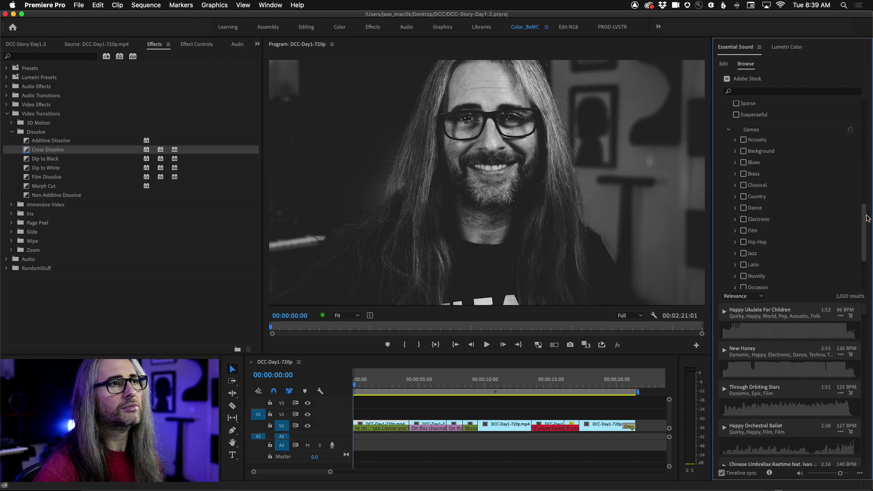
{"action": "scroll", "coordinate": [866, 218], "scroll_direction": "down", "scroll_amount": 2}
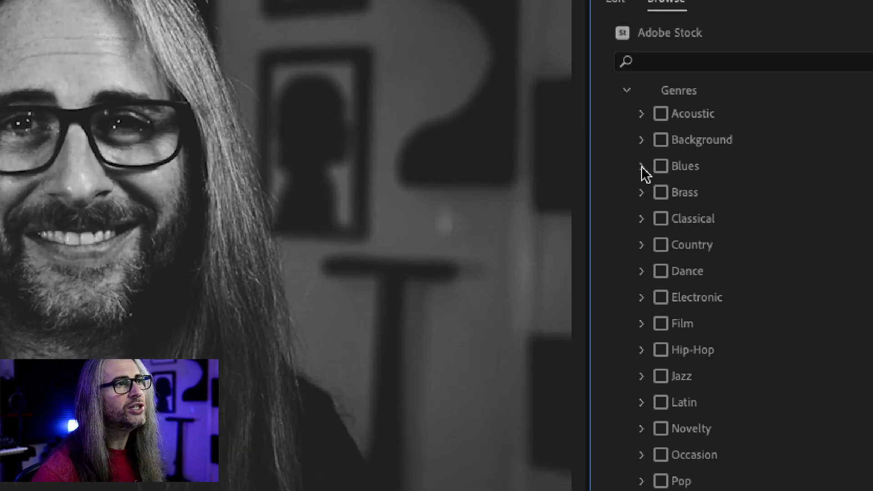
{"action": "left_click", "coordinate": [642, 167]}
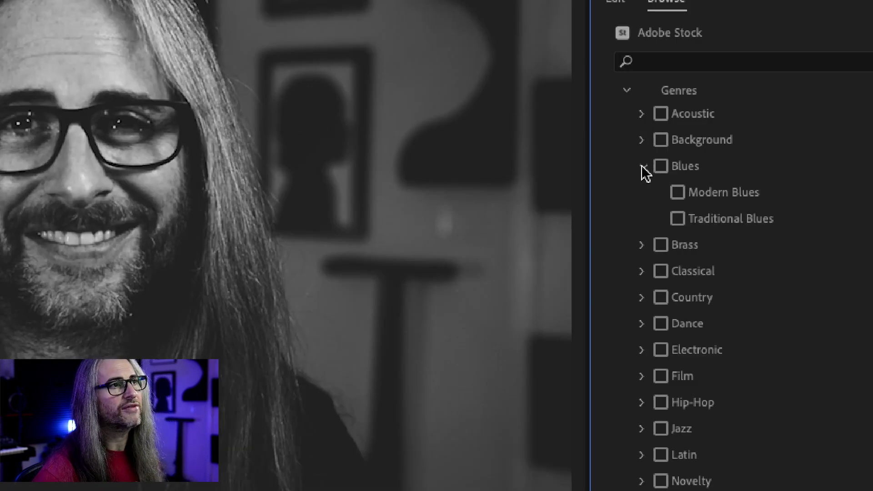
{"action": "left_click", "coordinate": [642, 271]}
{"action": "scroll", "coordinate": [820, 293], "scroll_direction": "down", "scroll_amount": 5}
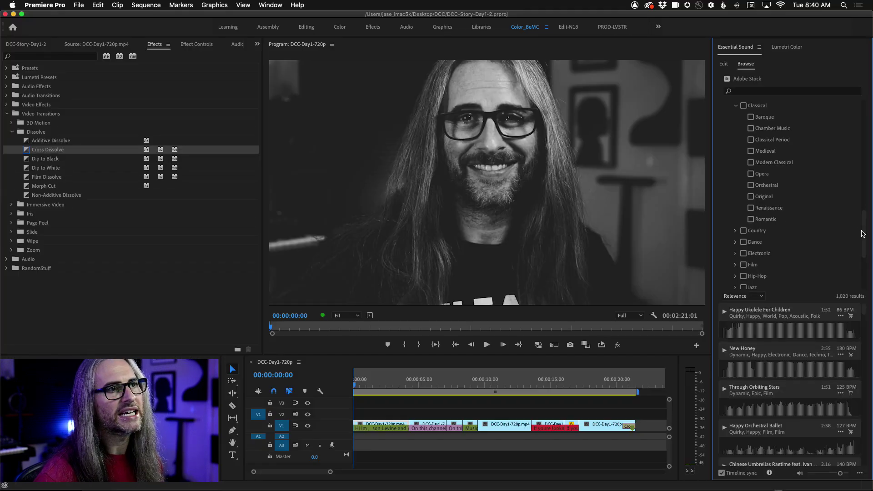
{"action": "scroll", "coordinate": [864, 224], "scroll_direction": "up", "scroll_amount": 2}
{"action": "scroll", "coordinate": [864, 224], "scroll_direction": "down", "scroll_amount": 5}
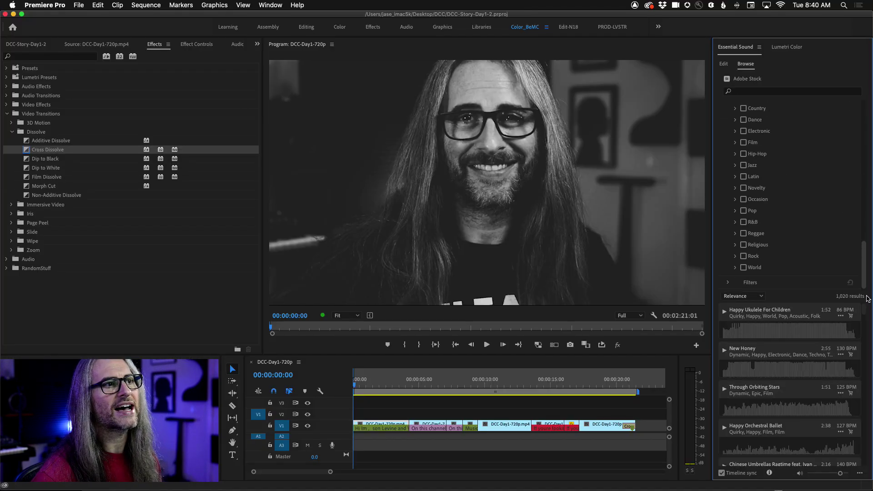
Set the music filters to a tempo range of 30 to 248 BPM and No Vocals
{"action": "left_click", "coordinate": [728, 282]}
{"action": "scroll", "coordinate": [865, 254], "scroll_direction": "down", "scroll_amount": 2}
{"action": "scroll", "coordinate": [865, 254], "scroll_direction": "down", "scroll_amount": 3}
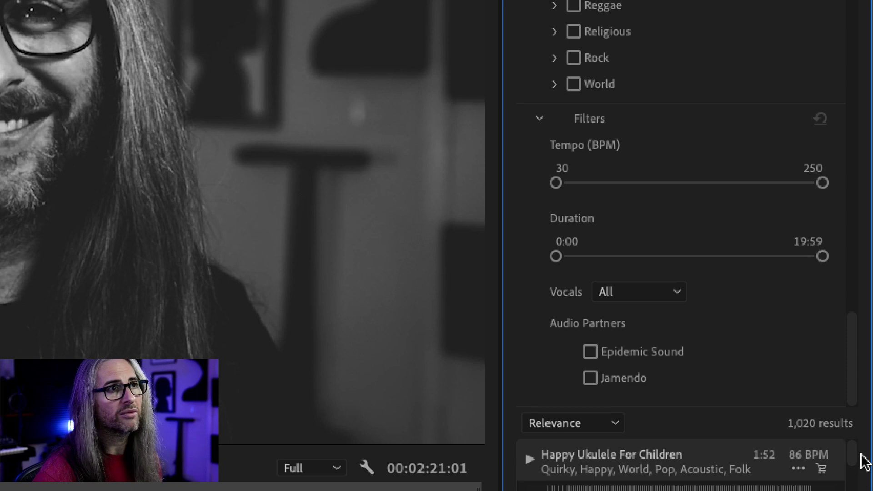
{"action": "mouse_move", "coordinate": [557, 187]}
{"action": "left_mouse_down"}
{"action": "mouse_move", "coordinate": [611, 183]}
{"action": "mouse_move", "coordinate": [555, 187]}
{"action": "left_mouse_up"}
{"action": "left_click_drag", "start_coordinate": [824, 184], "coordinate": [869, 187]}
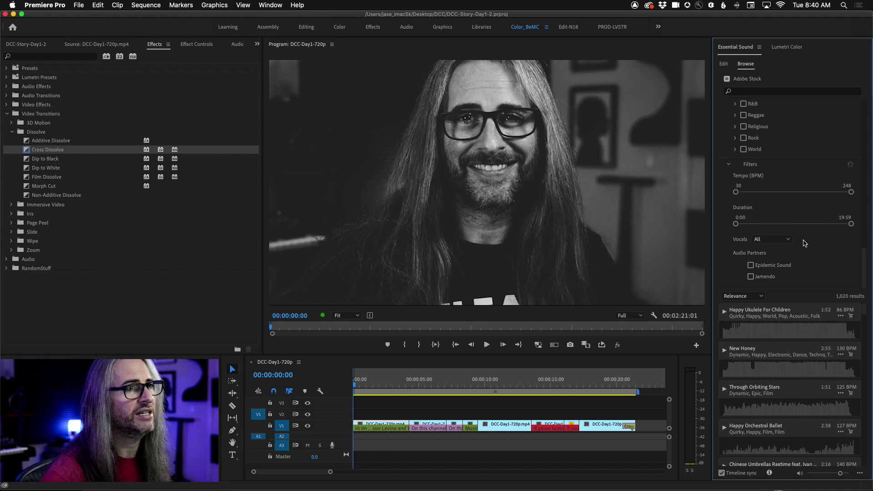
{"action": "left_click", "coordinate": [777, 241]}
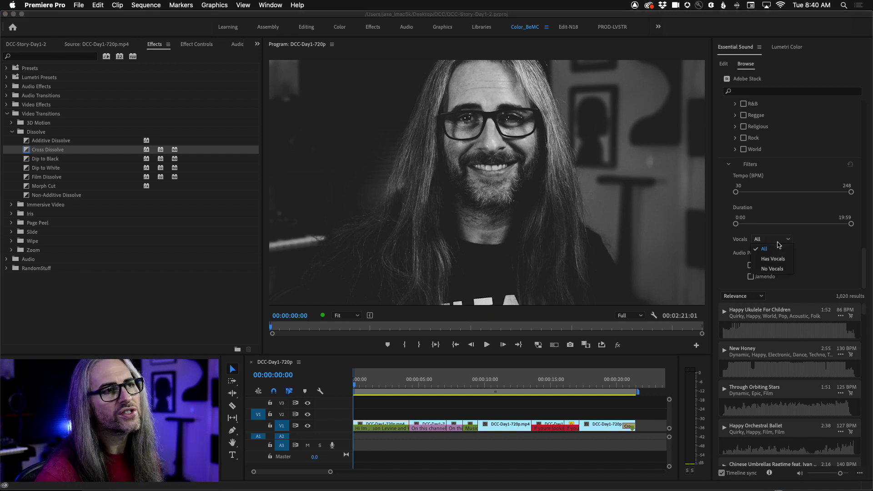
{"action": "left_click", "coordinate": [777, 268]}
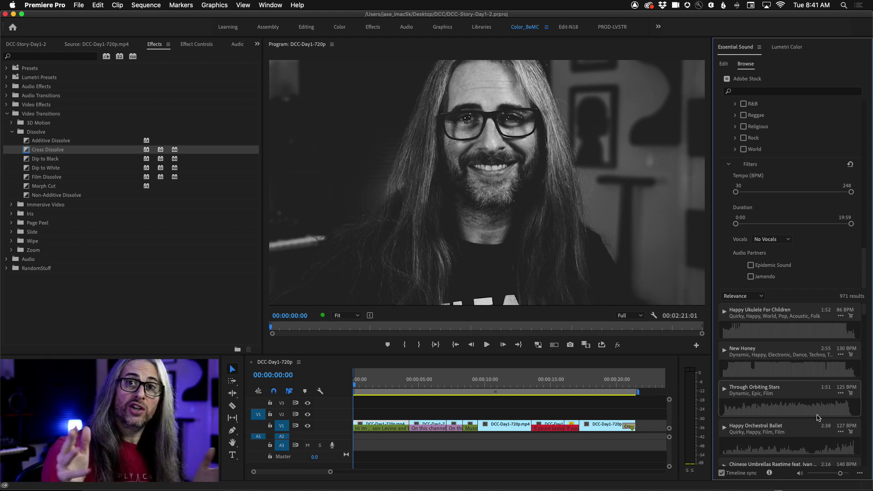
Check different points of the sequence with the playhead, starting from 00:00:07:05
{"action": "left_click_drag", "start_coordinate": [405, 386], "coordinate": [449, 387]}
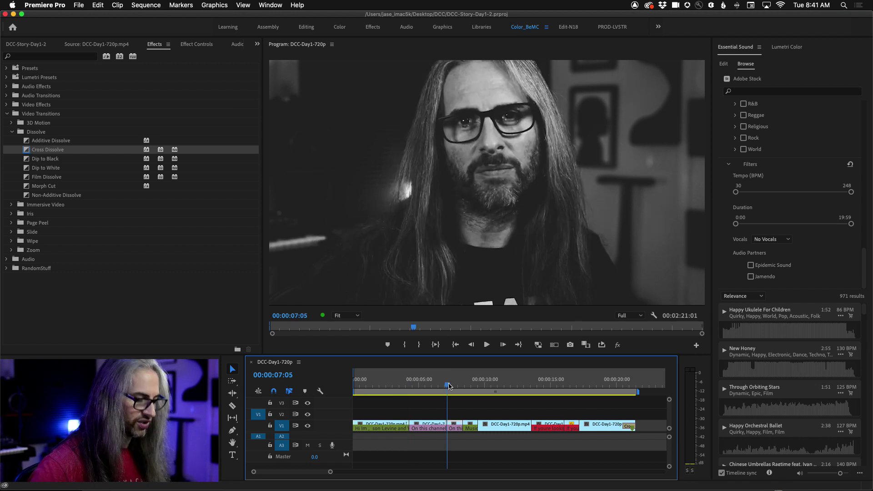
{"action": "key", "text": "space"}
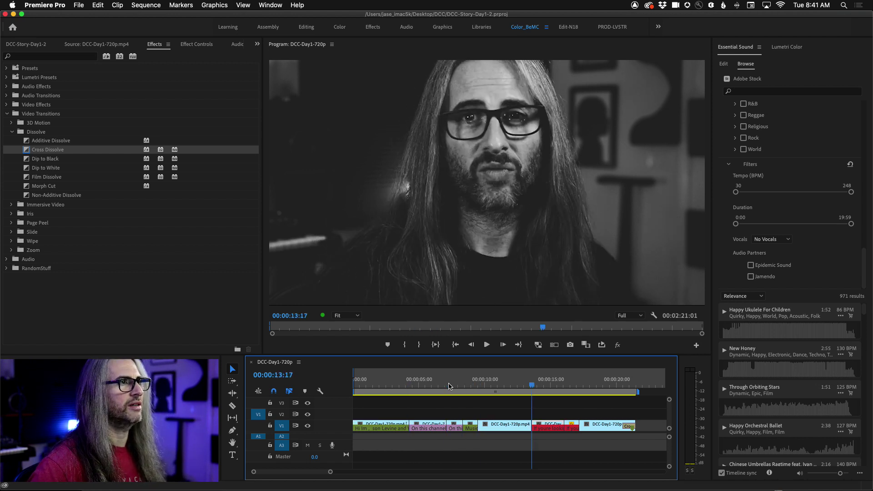
{"action": "left_click", "coordinate": [449, 386]}
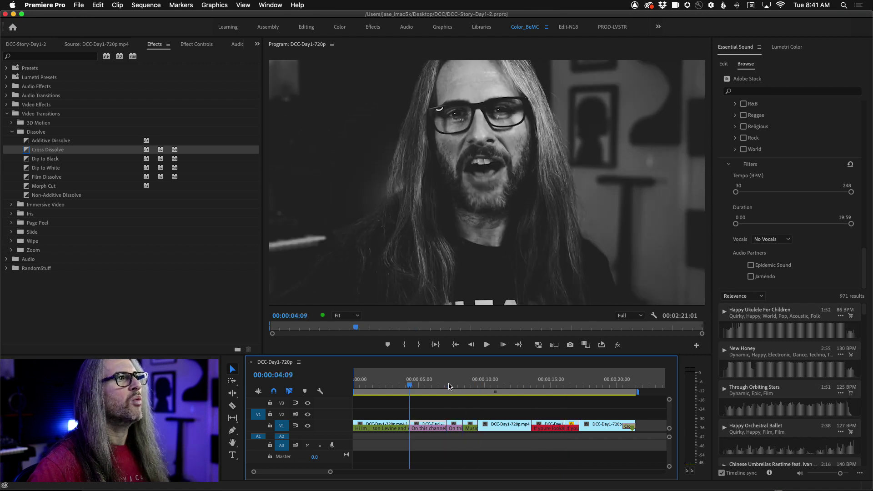
Preview the Happy Ukulele For Children track in sync with the timeline from the sequence's start
{"action": "key", "text": "Home"}
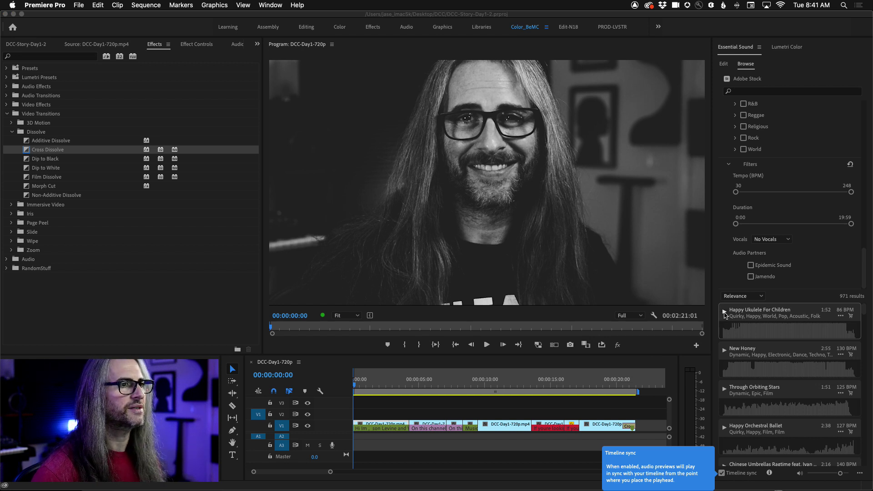
{"action": "left_click", "coordinate": [724, 312]}
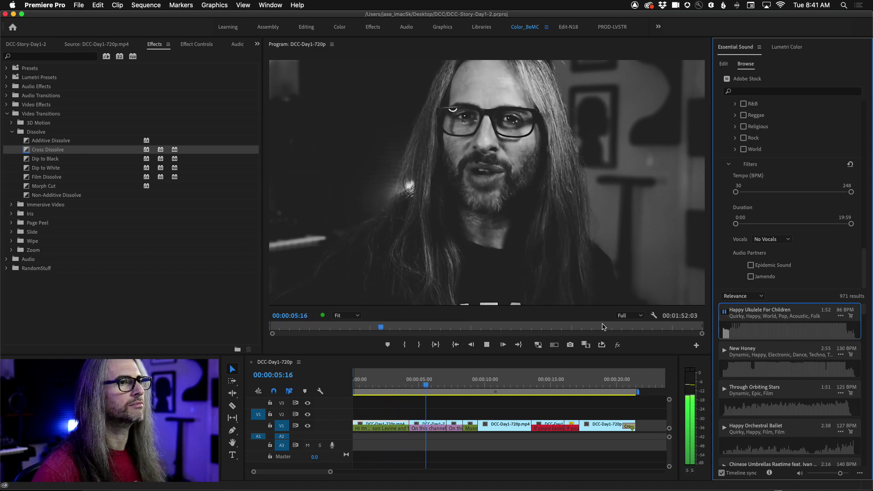
{"action": "left_click", "coordinate": [725, 313]}
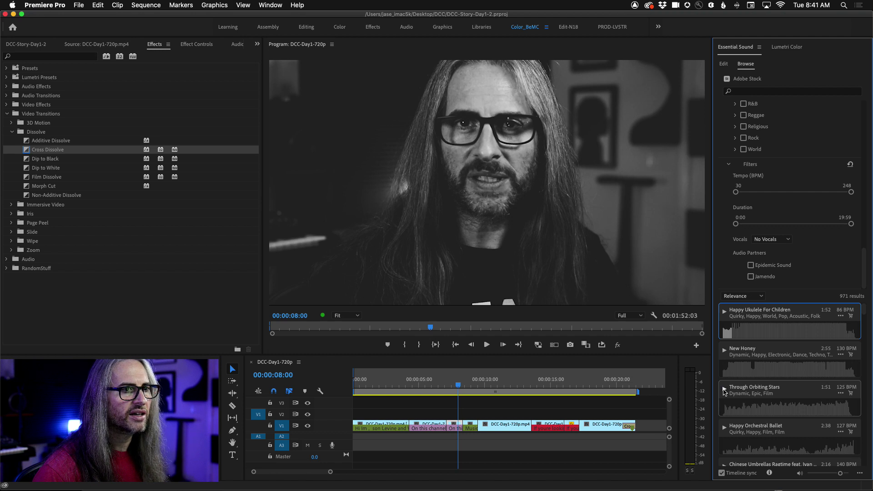
Preview the Through Orbiting Stars and Call to Battle tracks in sync with the timeline
{"action": "left_click", "coordinate": [725, 390]}
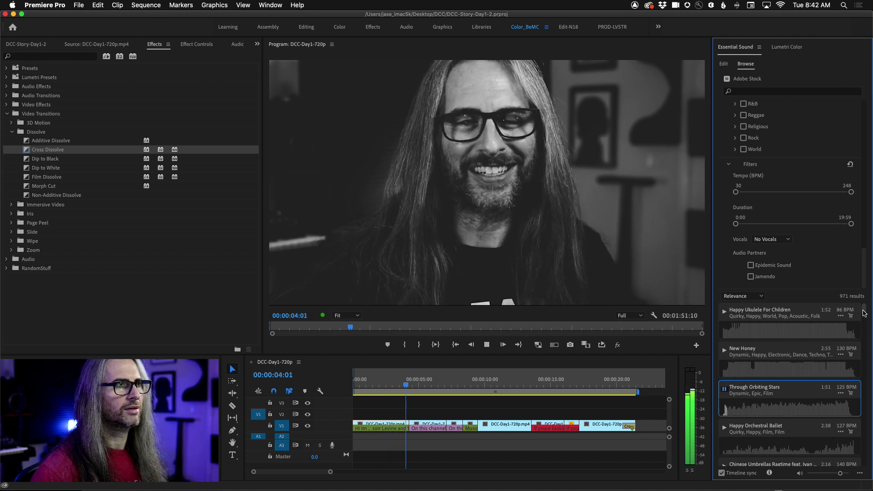
{"action": "left_click", "coordinate": [724, 389]}
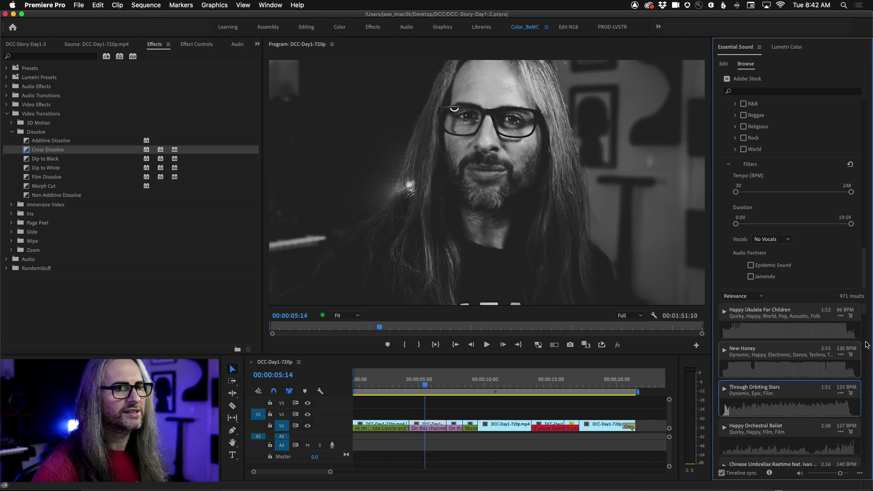
{"action": "scroll", "coordinate": [863, 311], "scroll_direction": "down", "scroll_amount": 3}
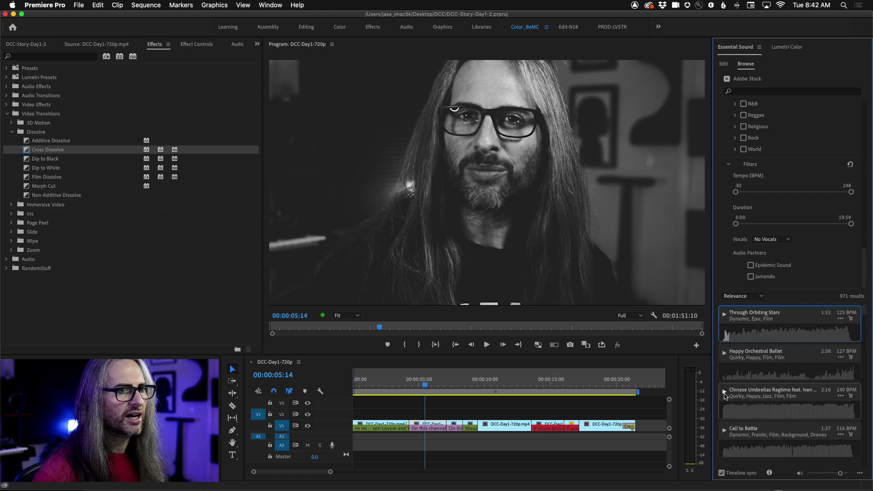
{"action": "left_click", "coordinate": [725, 431]}
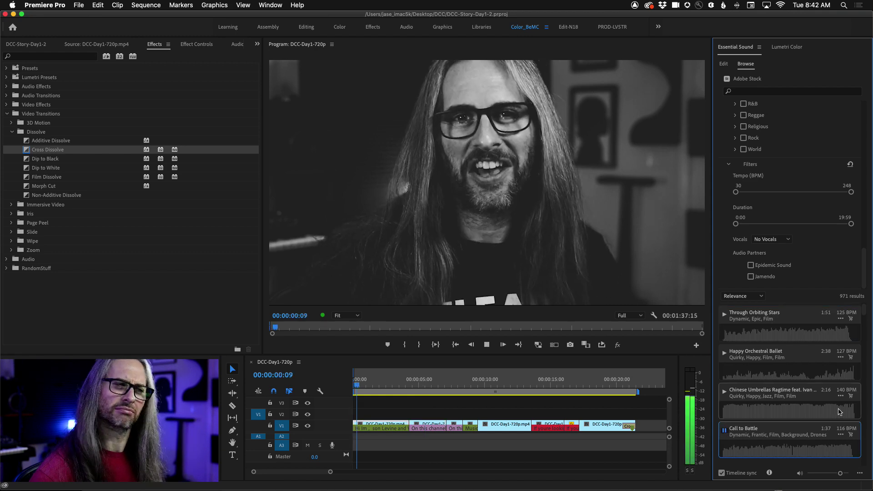
Preview the Glue It Together and Gotta Earn It tracks in sync with the timeline
{"action": "scroll", "coordinate": [864, 316], "scroll_direction": "down", "scroll_amount": 5}
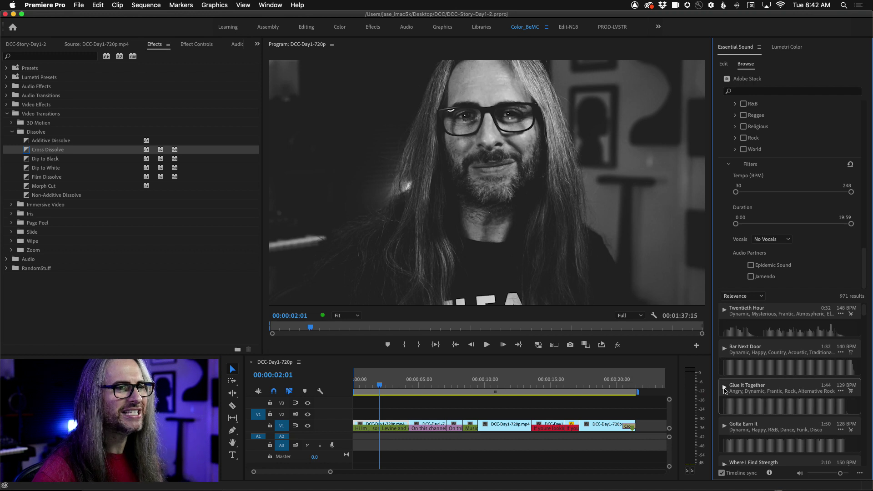
{"action": "left_click", "coordinate": [724, 387]}
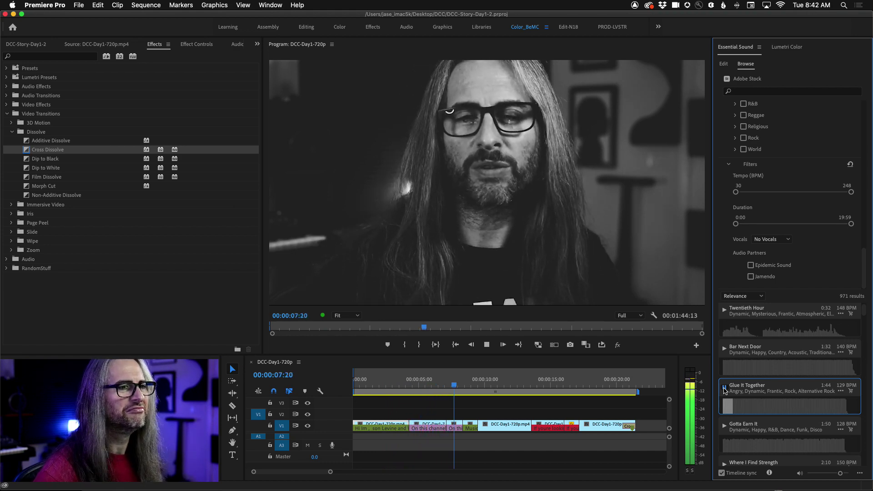
{"action": "left_click", "coordinate": [725, 389]}
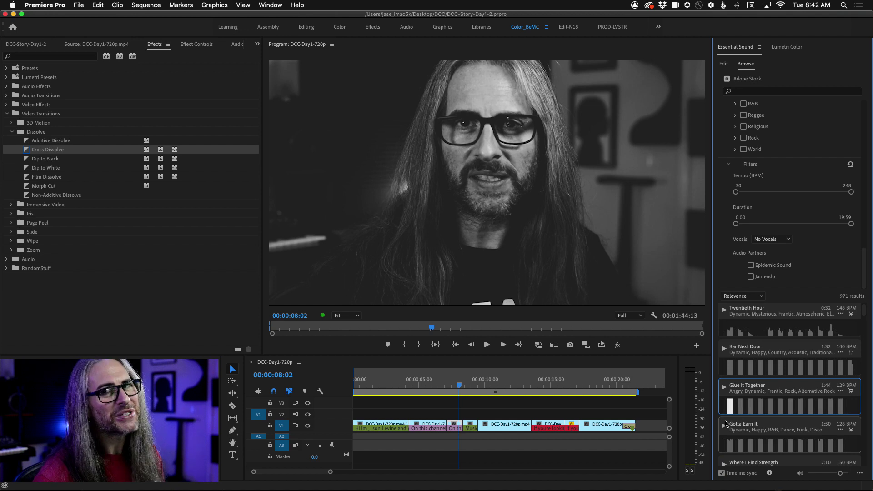
{"action": "left_click", "coordinate": [724, 428]}
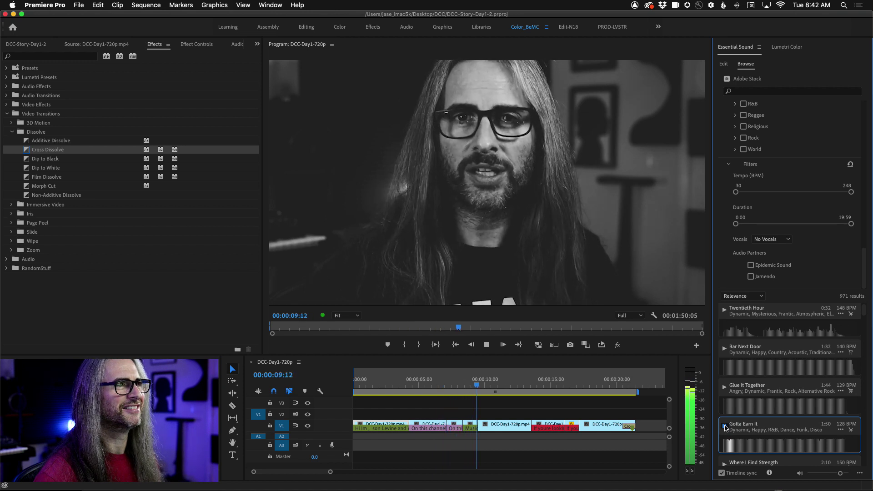
{"action": "key", "text": "space"}
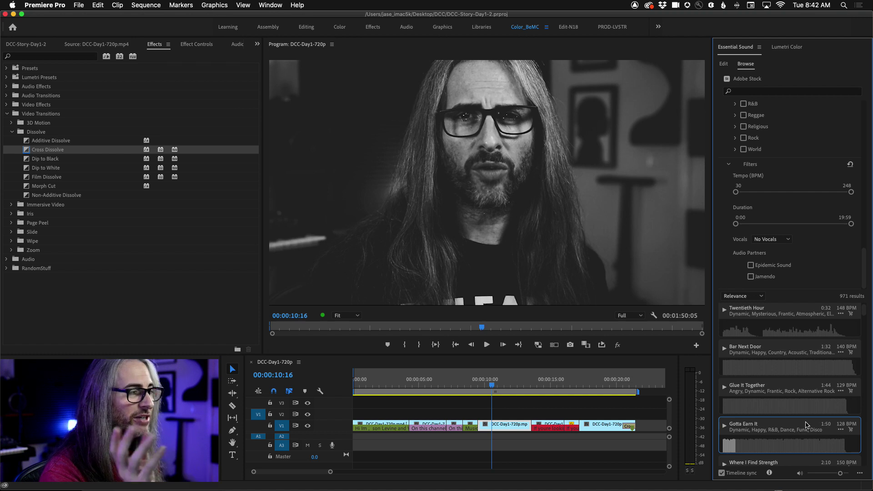
Place the Gotta Earn It preview on audio track A3 at the sequence's start and enlarge that track's height
{"action": "left_click", "coordinate": [670, 452]}
{"action": "scroll", "coordinate": [670, 450], "scroll_direction": "up", "scroll_amount": 2}
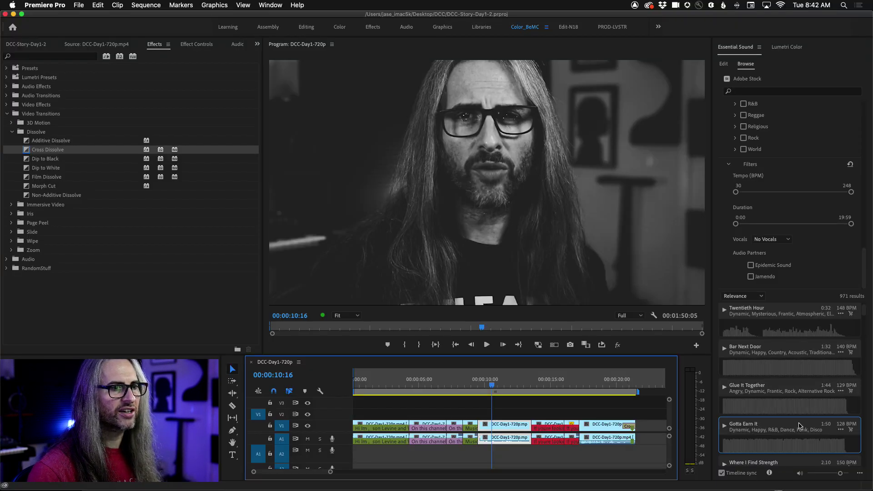
{"action": "left_click_drag", "start_coordinate": [795, 428], "coordinate": [344, 450]}
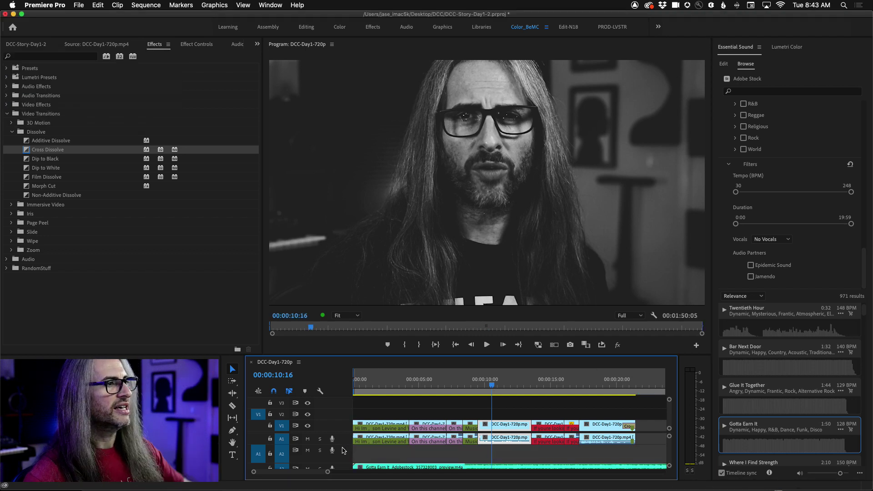
{"action": "scroll", "coordinate": [673, 456], "scroll_direction": "down", "scroll_amount": 3}
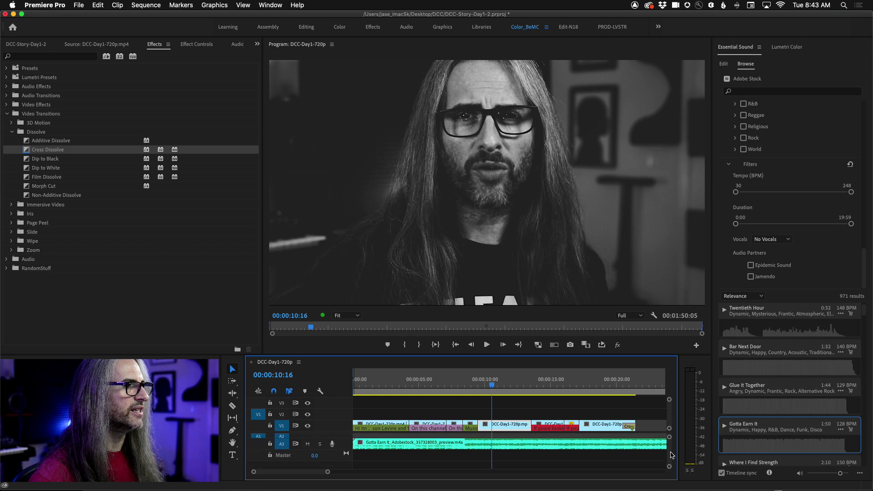
{"action": "left_click_drag", "start_coordinate": [340, 448], "coordinate": [340, 461]}
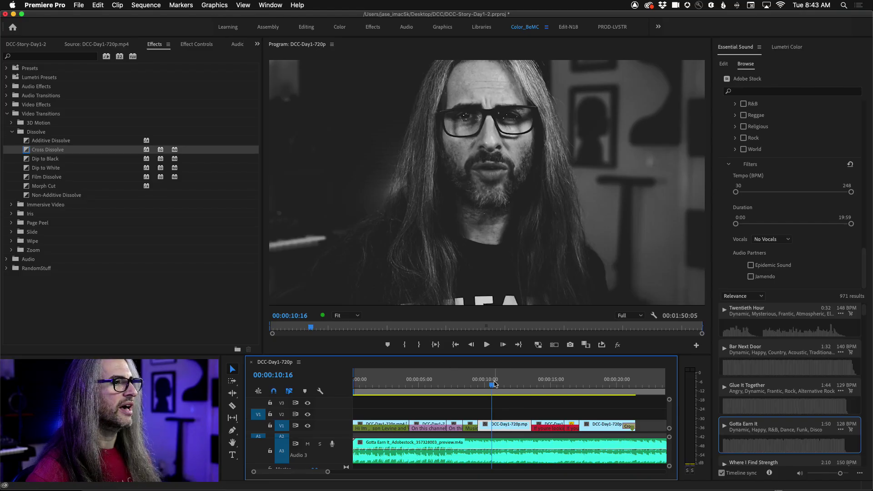
Play the sequence from its start and lower the Audio 3 track volume to -18.1 dB in the Audio Track Mixer
{"action": "key", "text": "Home"}
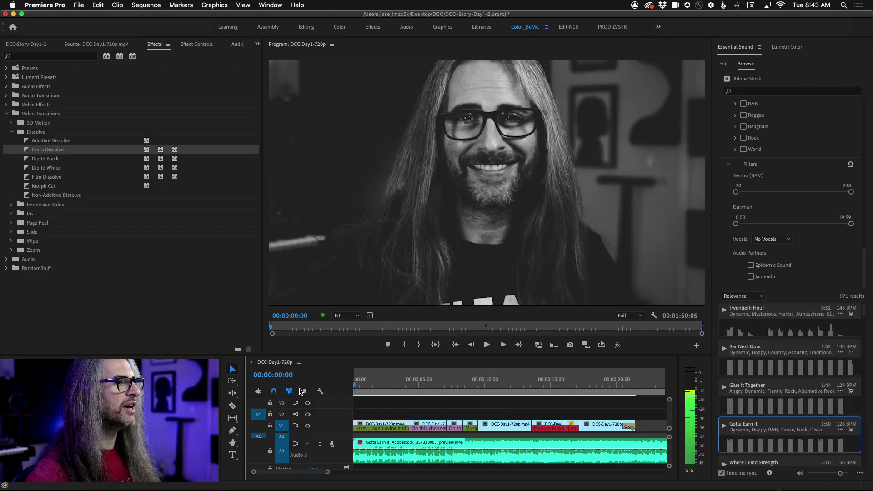
{"action": "left_click", "coordinate": [256, 44]}
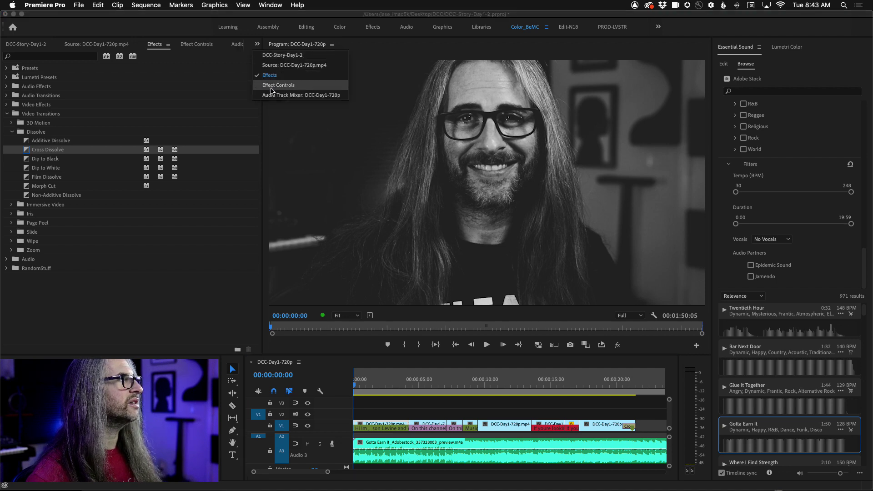
{"action": "left_click", "coordinate": [291, 95]}
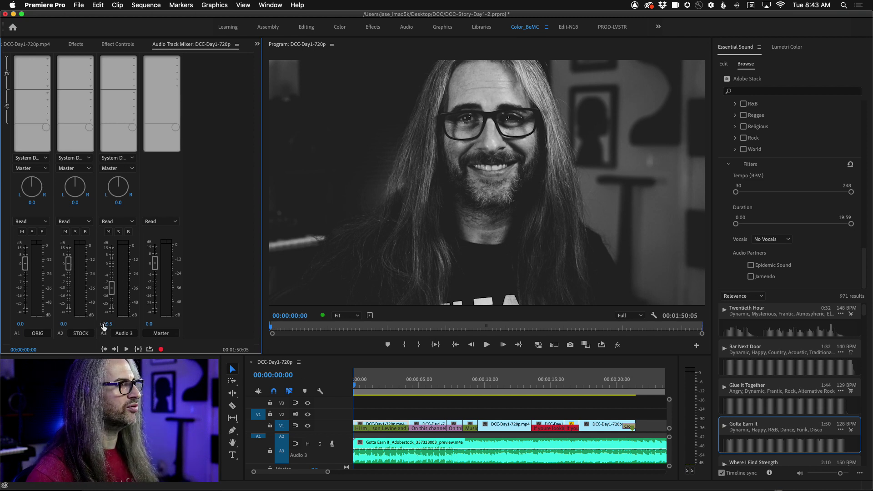
{"action": "key", "text": "space"}
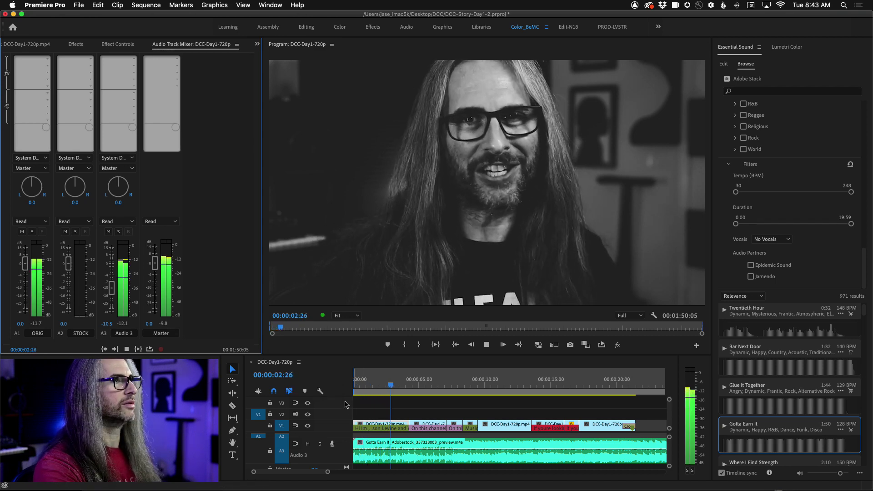
{"action": "left_click_drag", "start_coordinate": [111, 287], "coordinate": [115, 301]}
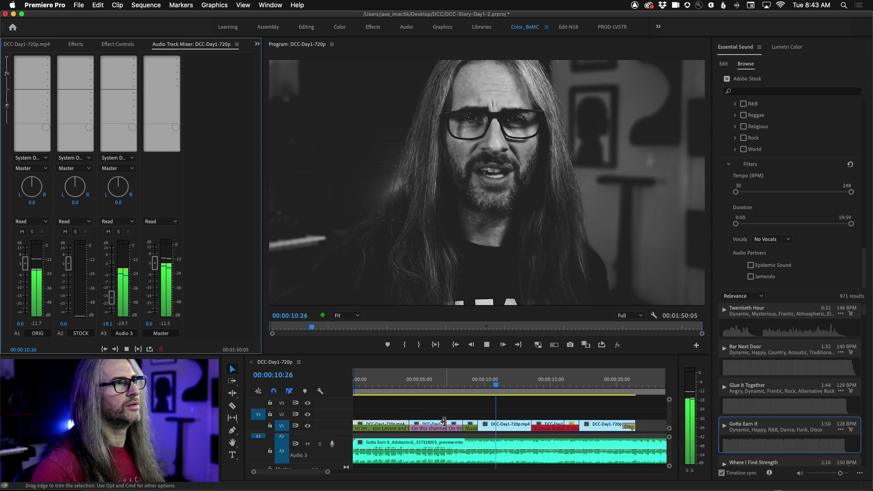
{"action": "key", "text": "space"}
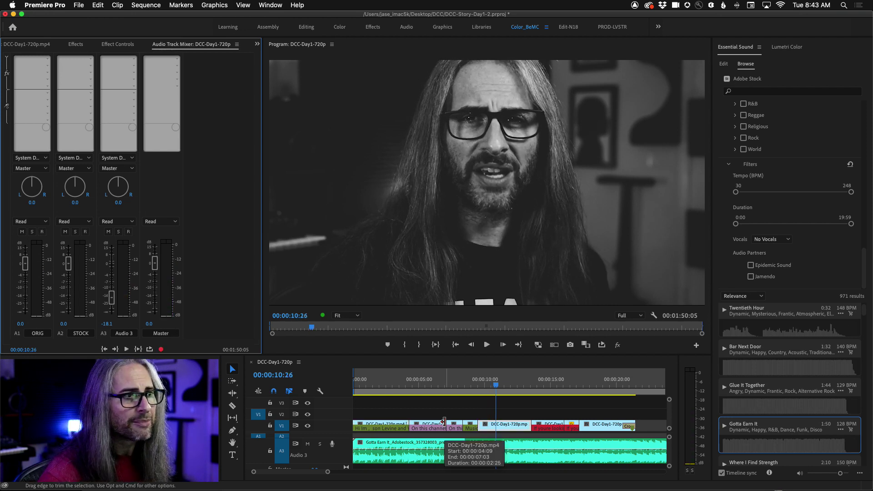
Trim the end of the Gotta Earn It clip back to about the video's end and play the ending
{"action": "key", "text": "backslash"}
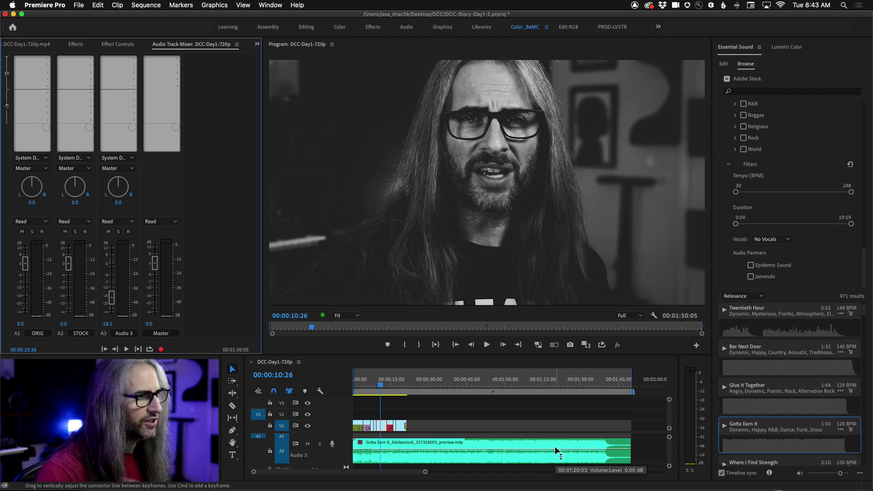
{"action": "left_click_drag", "start_coordinate": [628, 443], "coordinate": [403, 441]}
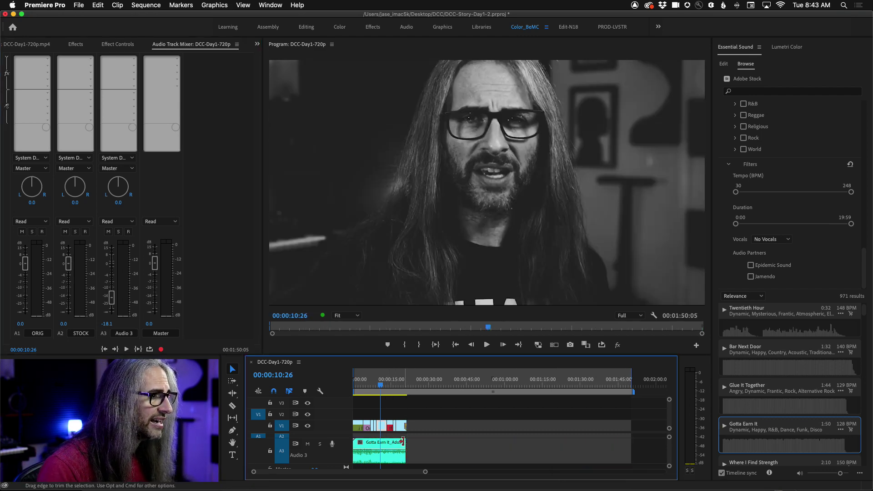
{"action": "left_click", "coordinate": [401, 385]}
{"action": "key", "text": "space"}
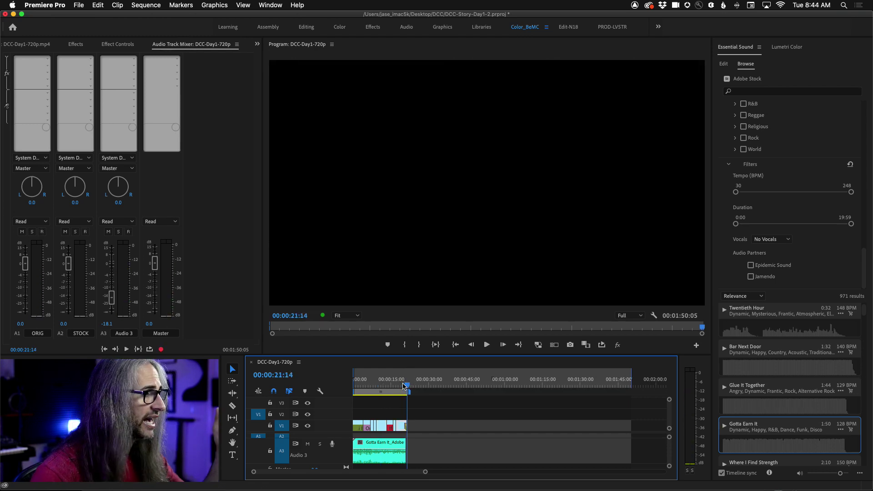
Apply the Constant Power crossfade to the end of the Gotta Earn It clip
{"action": "left_click", "coordinate": [109, 44]}
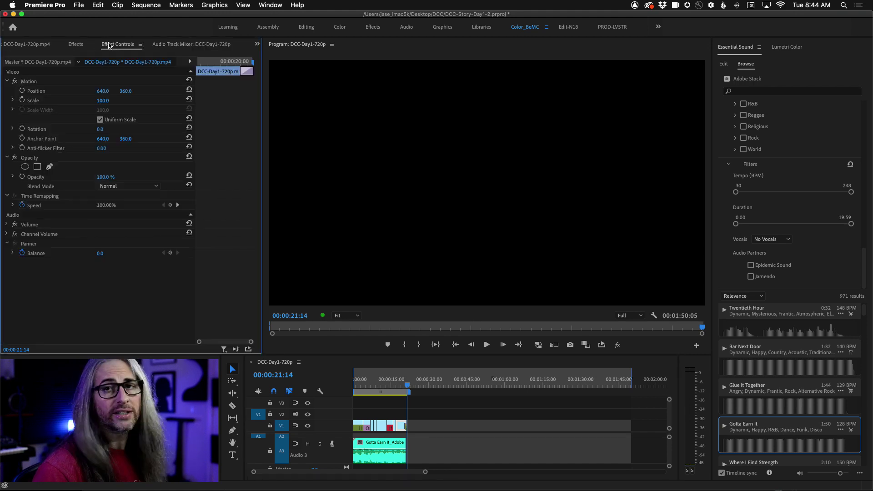
{"action": "left_click", "coordinate": [75, 45]}
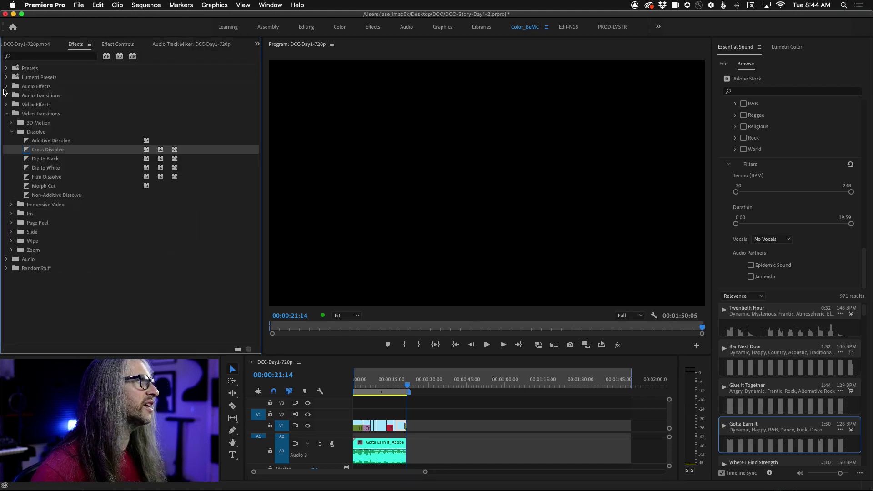
{"action": "left_click", "coordinate": [6, 114]}
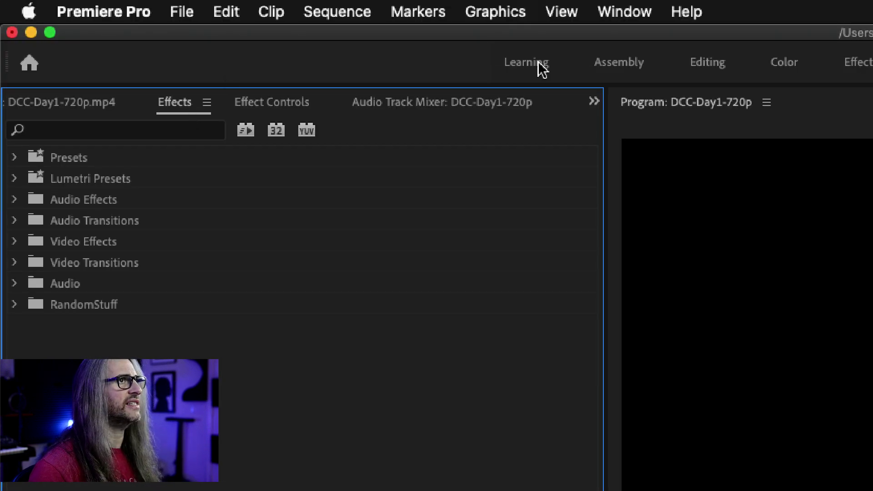
{"action": "left_click", "coordinate": [14, 221]}
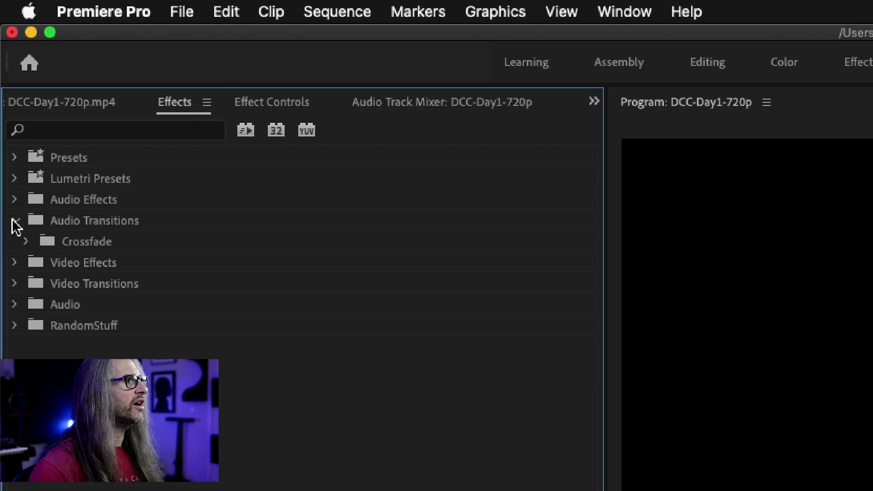
{"action": "left_click", "coordinate": [28, 242]}
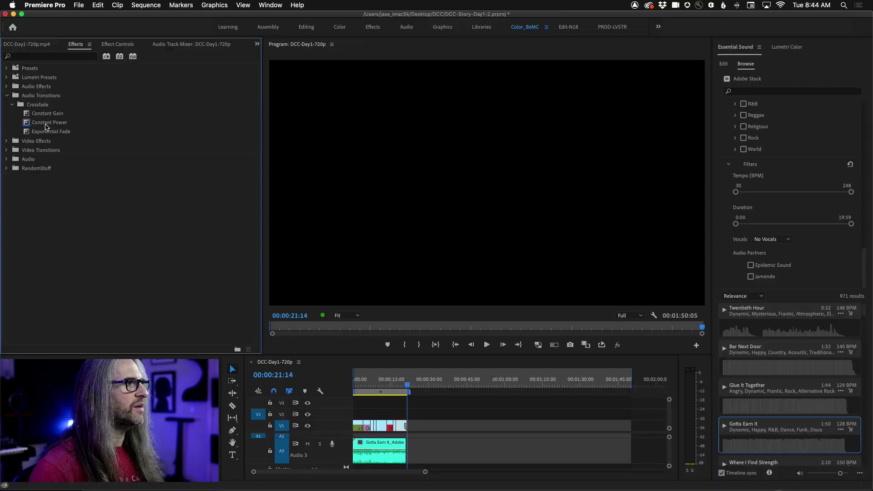
{"action": "left_click", "coordinate": [29, 124]}
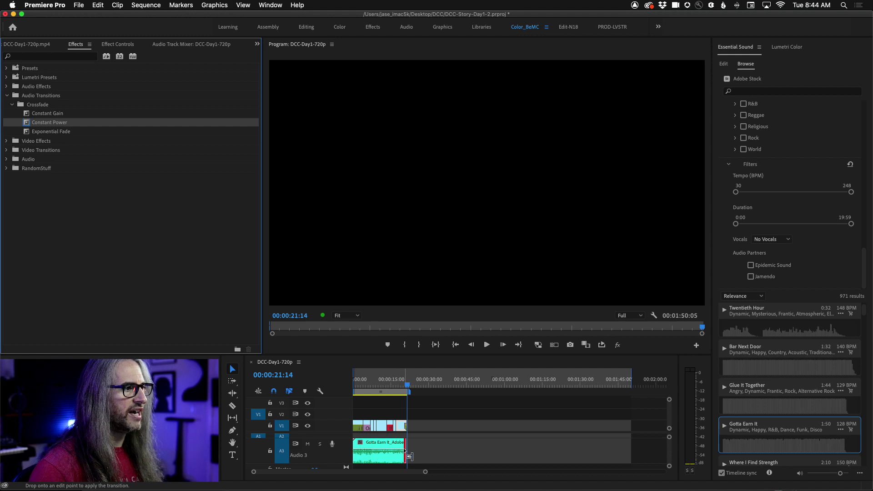
{"action": "left_click_drag", "start_coordinate": [411, 455], "coordinate": [406, 455]}
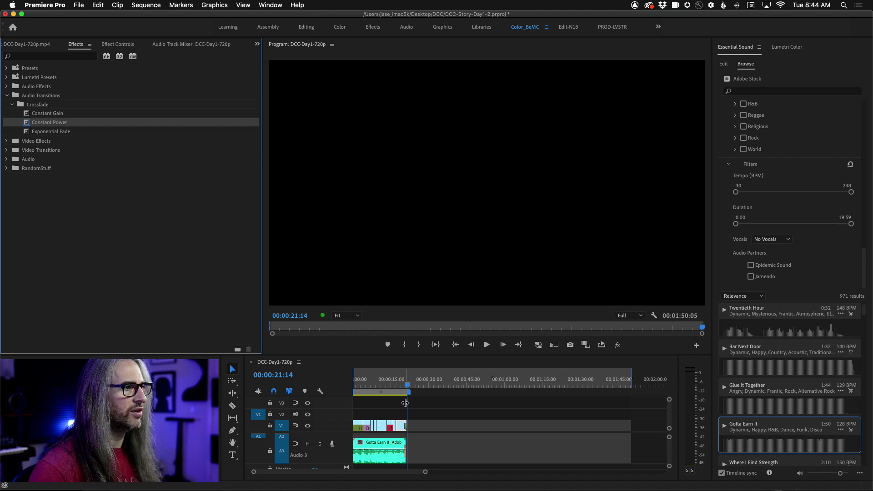
Lengthen the Constant Power fade at the music clip's end to about 1.8 seconds
{"action": "key", "text": "equal"}
{"action": "key", "text": "equal"}
{"action": "key", "text": "equal"}
{"action": "key", "text": "equal"}
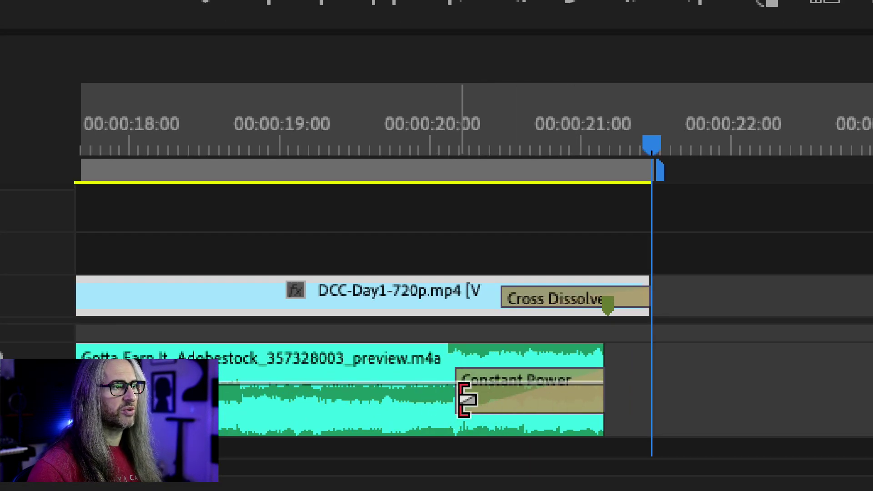
{"action": "left_click_drag", "start_coordinate": [464, 396], "coordinate": [341, 391]}
Play the sequence's ending to check the music fade, and return the playhead to 00:00:00:00
{"action": "left_click_drag", "start_coordinate": [648, 150], "coordinate": [199, 197]}
{"action": "key", "text": "space"}
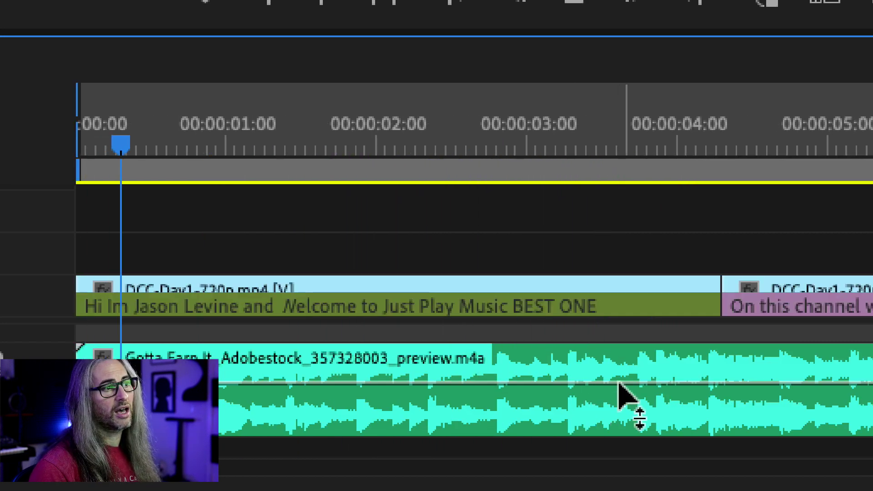
{"action": "key", "text": "Right"}
{"action": "key", "text": "Right"}
{"action": "key", "text": "Right"}
{"action": "key", "text": "Right"}
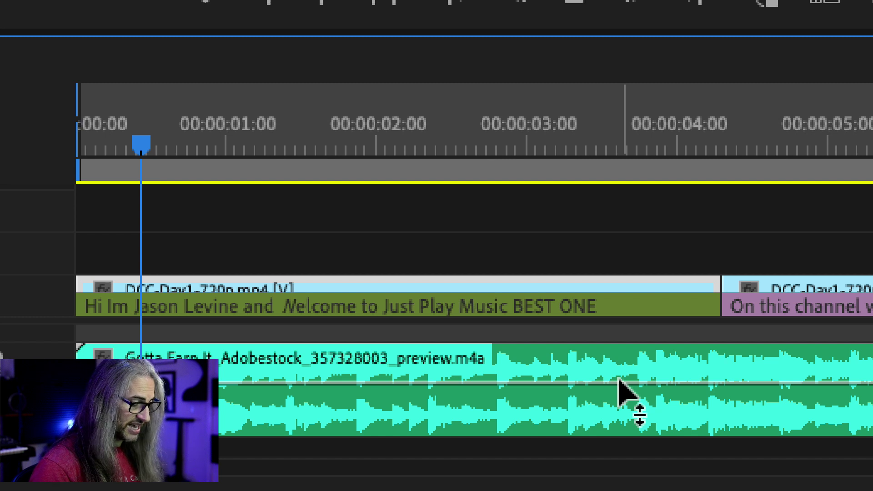
{"action": "key", "text": "Home"}
{"action": "key", "text": "minus"}
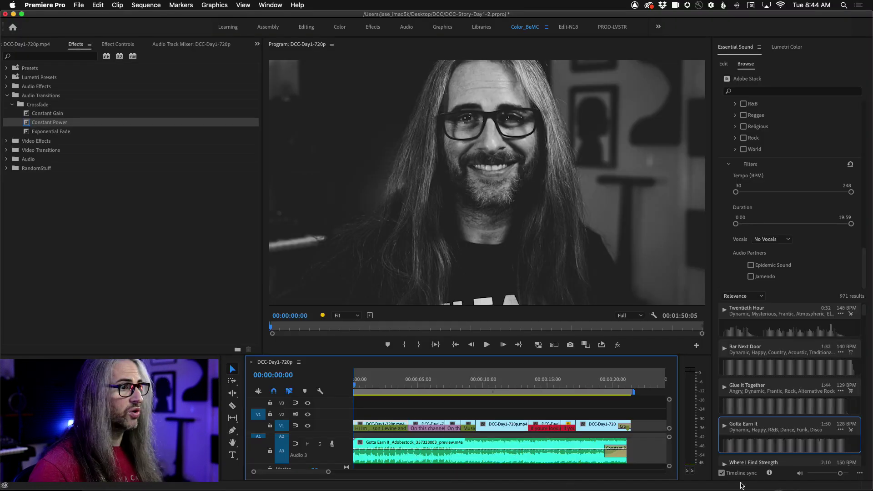
Extend the music clip's end to 00:00:22:07, check the ending, and remove its Constant Power transition
{"action": "left_click_drag", "start_coordinate": [630, 445], "coordinate": [640, 446]}
{"action": "left_click", "coordinate": [614, 386]}
{"action": "key", "text": "space"}
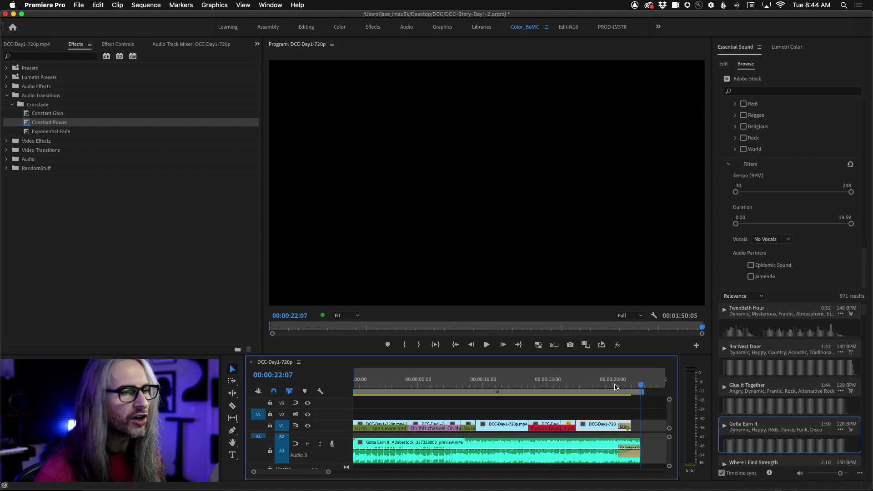
{"action": "left_click", "coordinate": [634, 449]}
{"action": "key", "text": "super+z"}
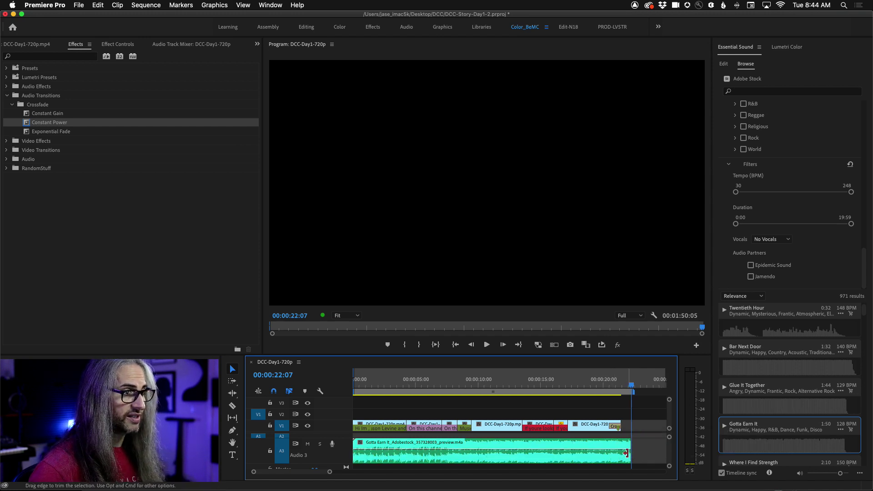
Extend the Gotta Earn It clip to its full length and play its natural ending from about 00:01:40
{"action": "left_click_drag", "start_coordinate": [626, 453], "coordinate": [871, 465]}
{"action": "key", "text": "backslash"}
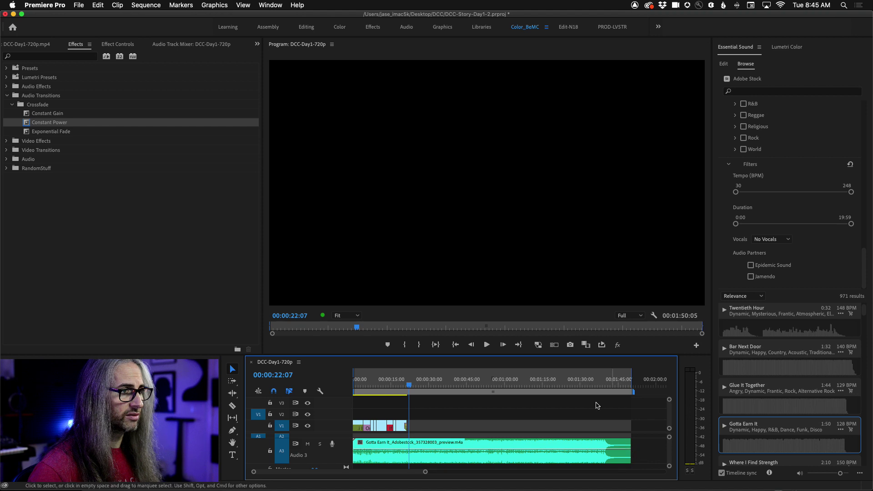
{"action": "left_click", "coordinate": [600, 385]}
{"action": "key", "text": "space"}
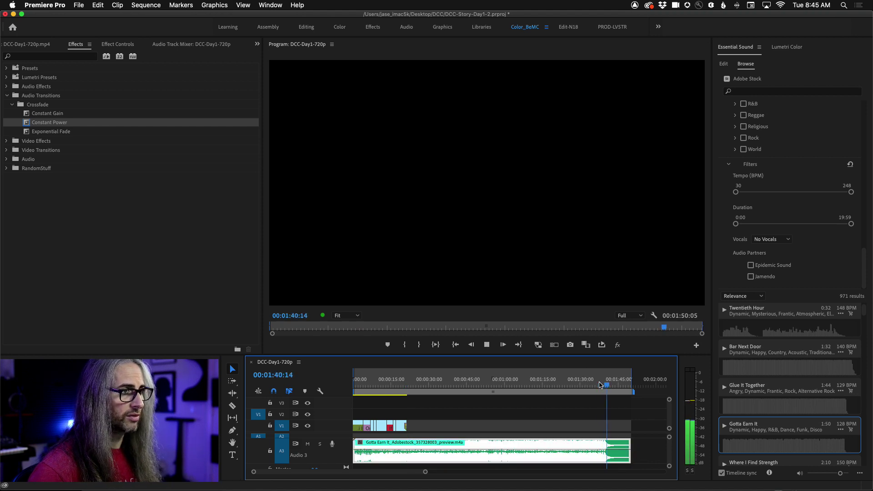
{"action": "key", "text": "space"}
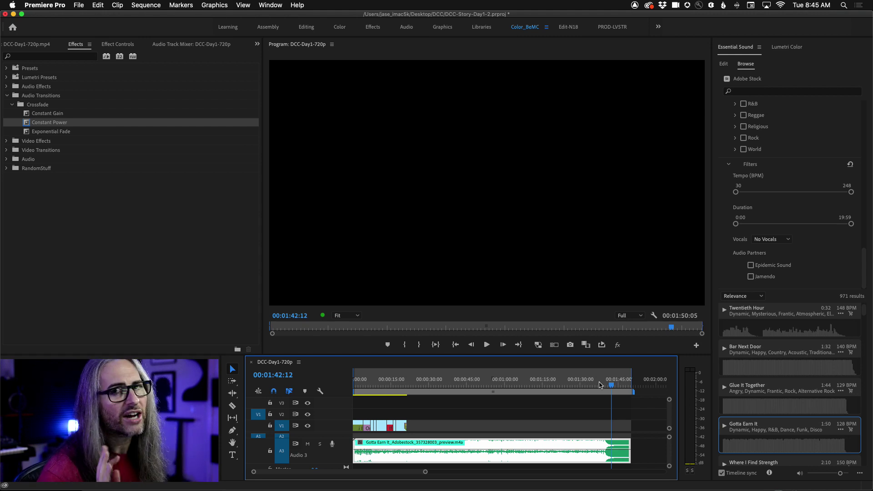
{"action": "left_click_drag", "start_coordinate": [591, 381], "coordinate": [584, 382]}
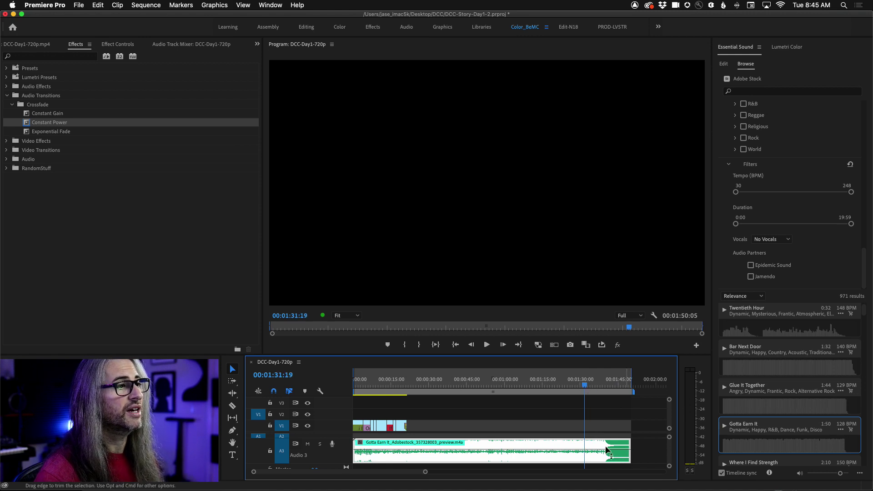
Return the playhead to 00:00:00:00 and send the entire DCC-Day1-720p sequence to Adobe Audition with video through Dynamic Link
{"action": "left_click", "coordinate": [380, 384]}
{"action": "key", "text": "Home"}
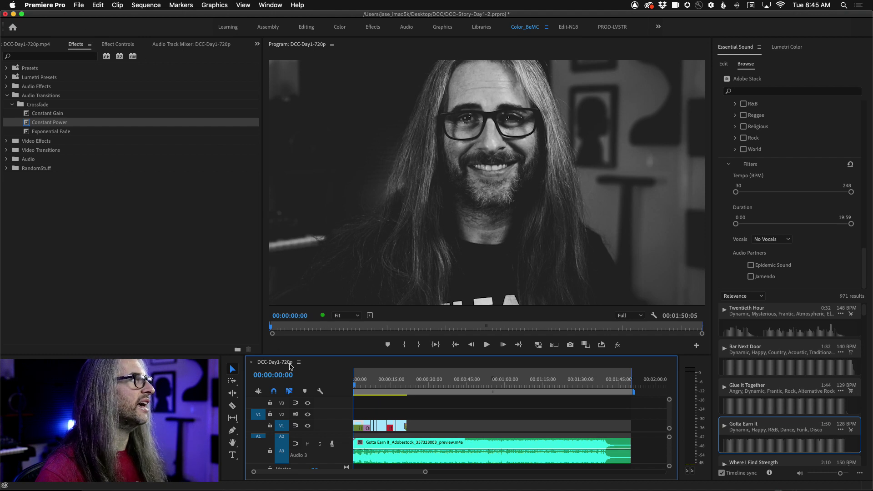
{"action": "left_click", "coordinate": [95, 4]}
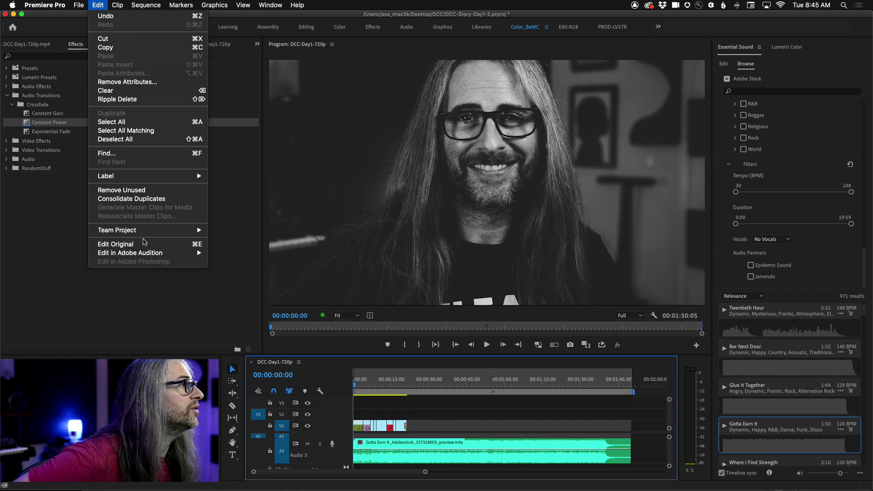
{"action": "mouse_move", "coordinate": [142, 254]}
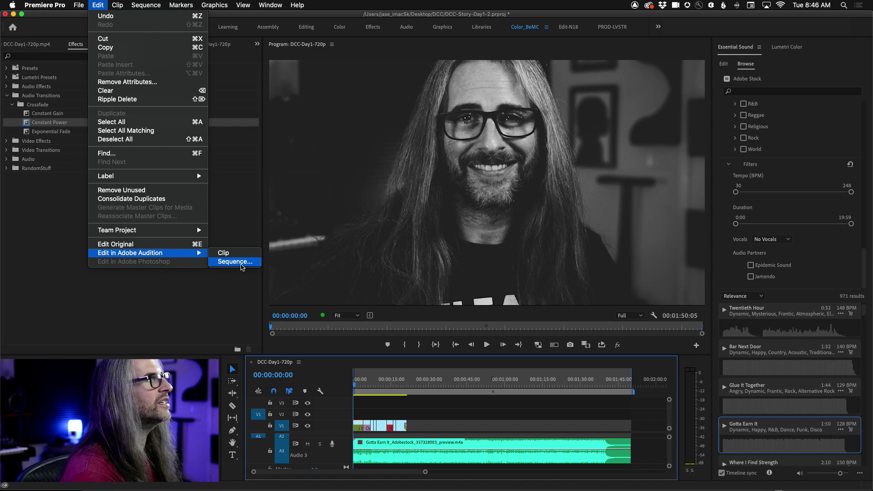
{"action": "left_click", "coordinate": [241, 263]}
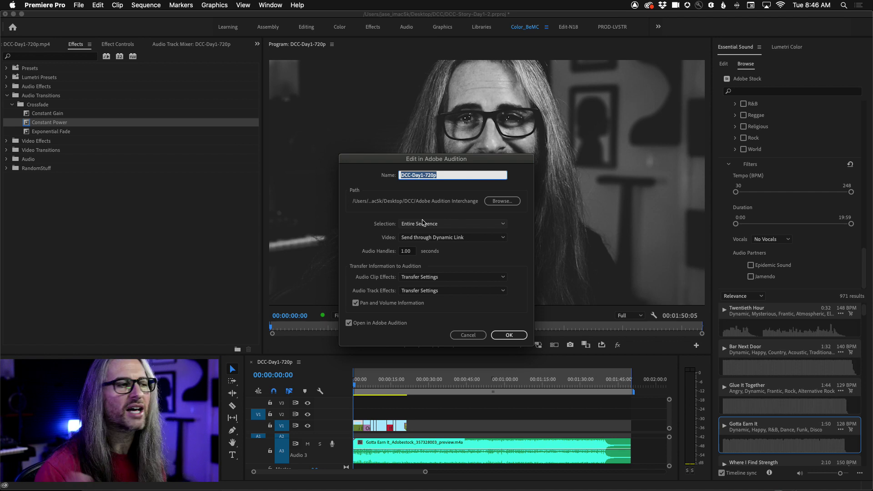
{"action": "left_click", "coordinate": [509, 335]}
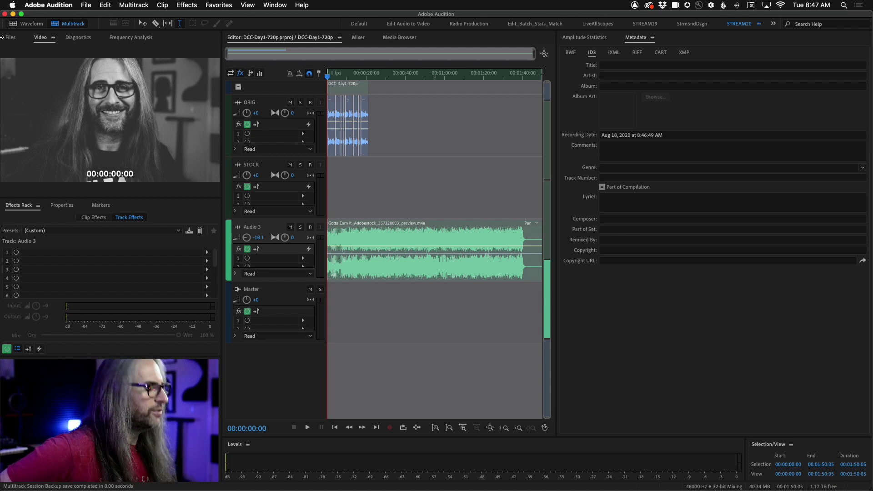
Switch to Premiere Pro and view the project, local folder and library saving options for the Twentieth Hour stock track
{"action": "key", "text": "super+Tab"}
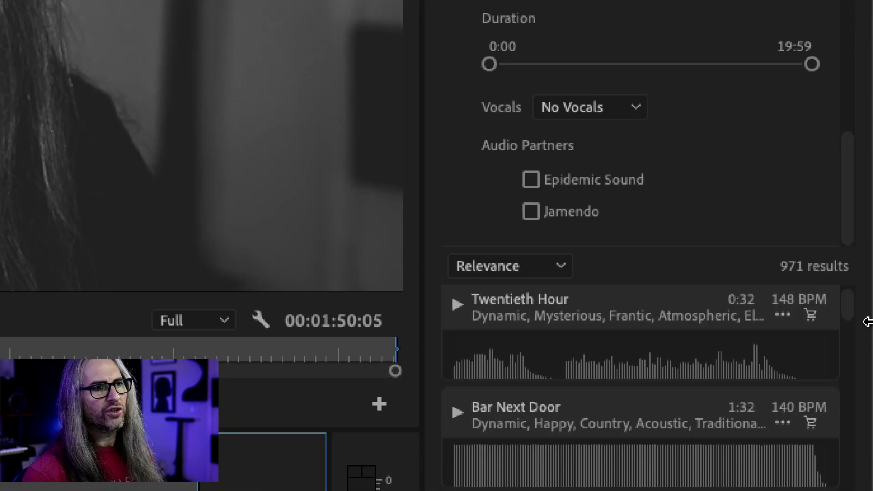
{"action": "left_click", "coordinate": [783, 315]}
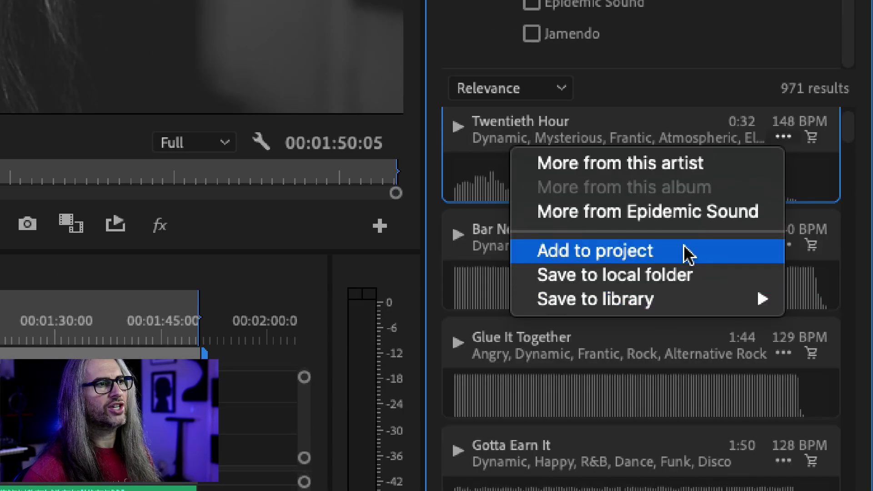
{"action": "mouse_move", "coordinate": [697, 304]}
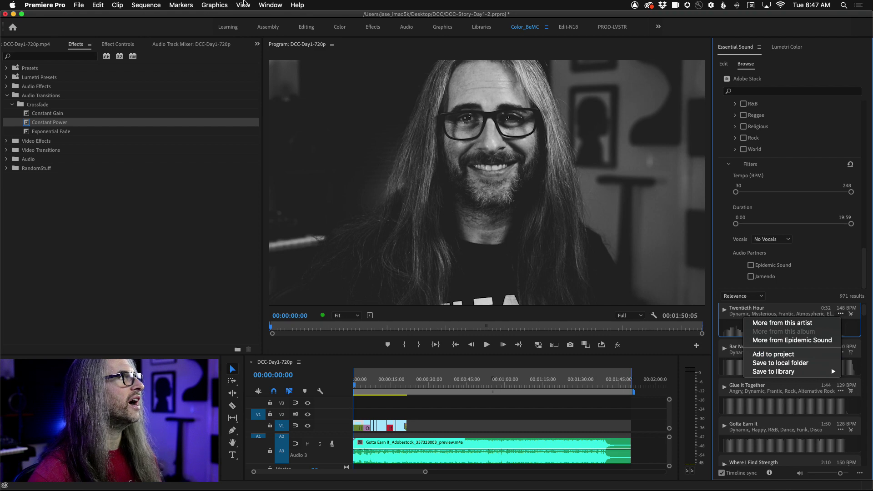
Check the Gotta Earn It track among the library's audio assets and show the sequence's Audio Track Mixer
{"action": "left_click", "coordinate": [271, 5]}
{"action": "left_click", "coordinate": [271, 5]}
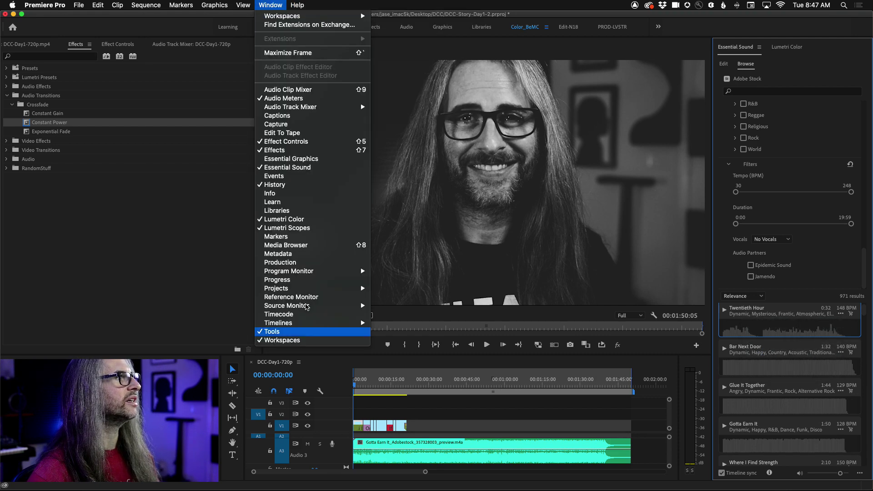
{"action": "left_click", "coordinate": [282, 210]}
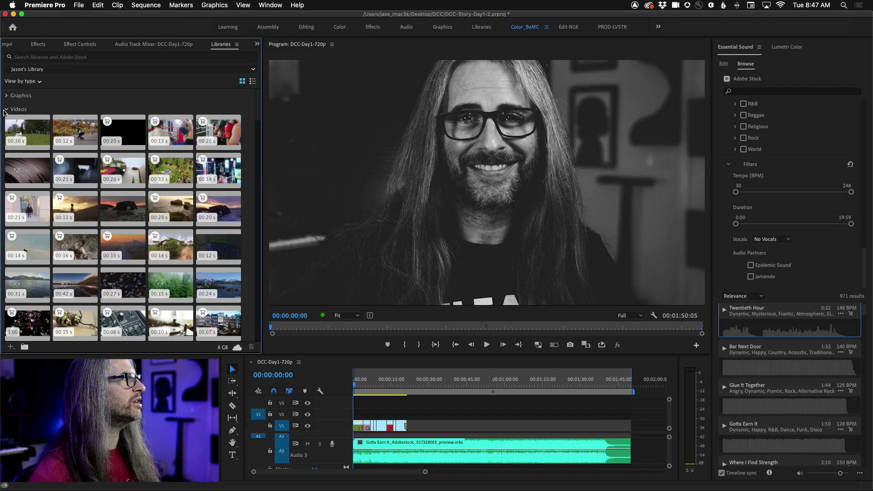
{"action": "left_click", "coordinate": [6, 109]}
{"action": "left_click", "coordinate": [7, 122]}
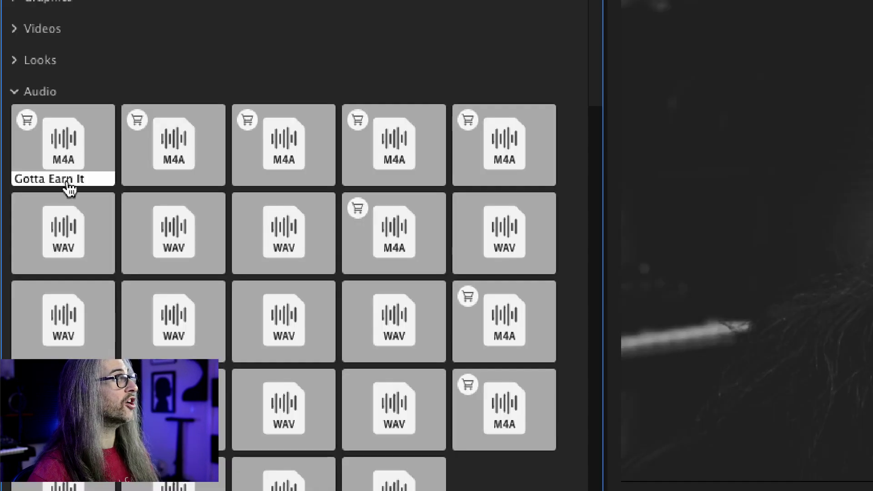
{"action": "mouse_move", "coordinate": [69, 188]}
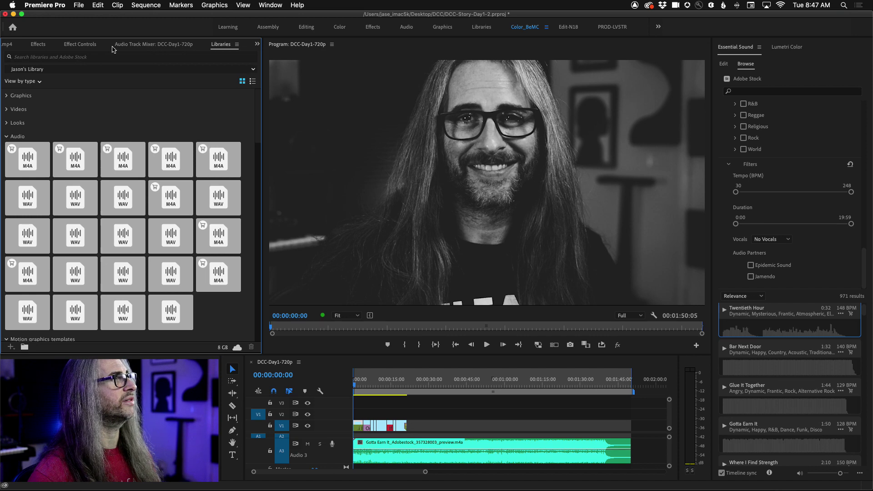
{"action": "left_click", "coordinate": [145, 45]}
Switch to Adobe Audition and play the DCC-Day1-720p session from 00:00:00:00 for about four seconds
{"action": "key", "text": "super+Tab"}
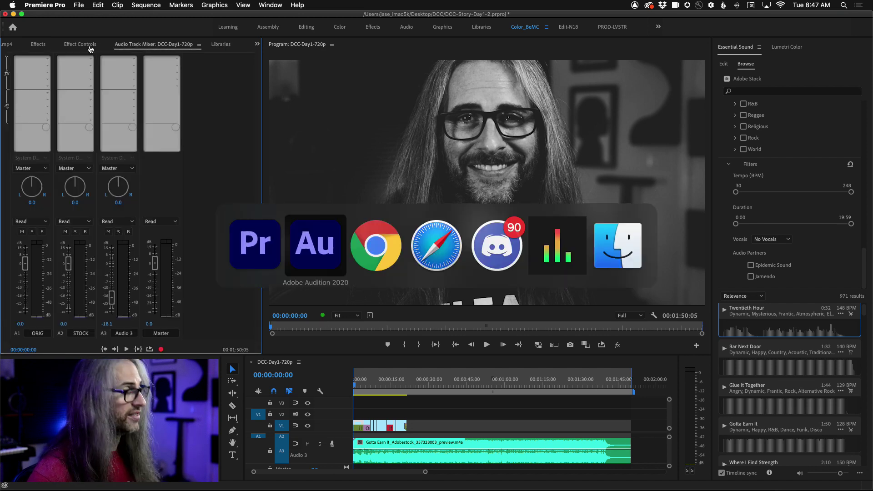
{"action": "left_click", "coordinate": [445, 327]}
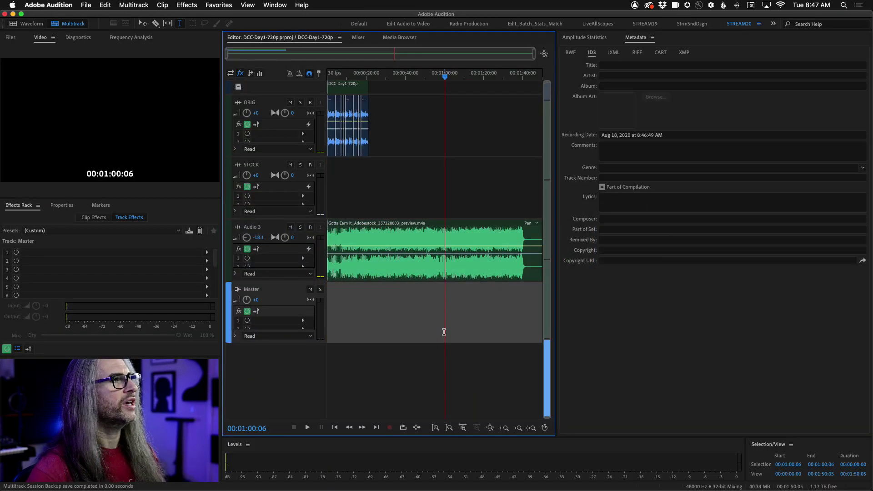
{"action": "left_click_drag", "start_coordinate": [444, 76], "coordinate": [327, 79]}
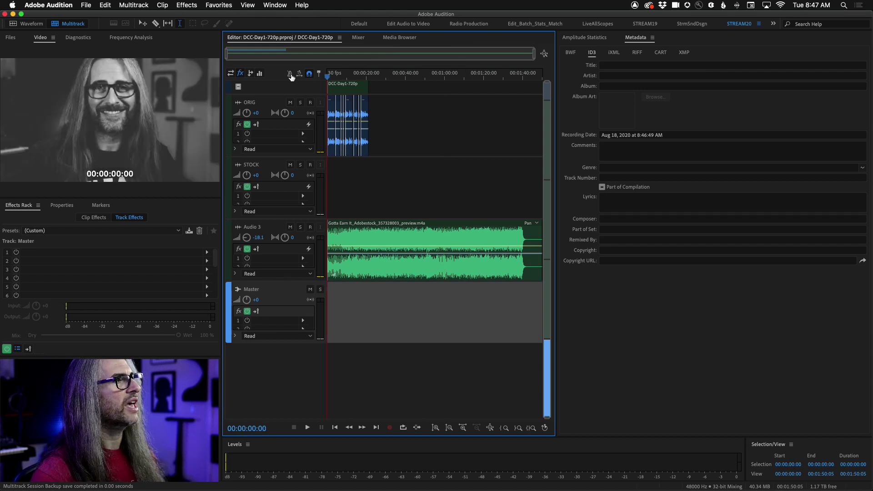
{"action": "key", "text": "space"}
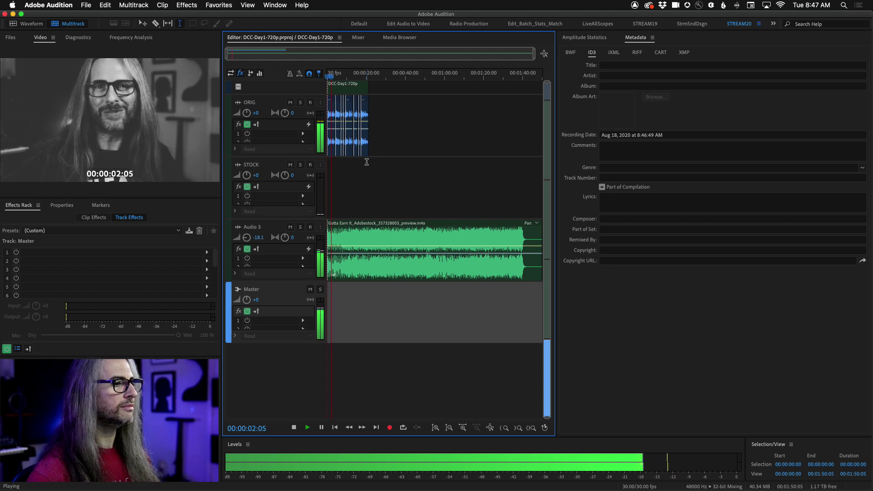
{"action": "key", "text": "space"}
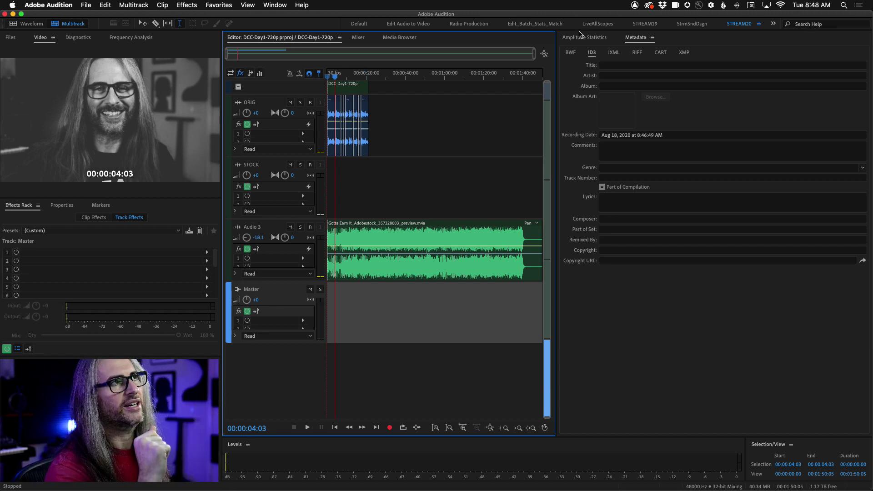
Close the Metadata and Amplitude Statistics panels to widen the multitrack editor
{"action": "left_click", "coordinate": [652, 39]}
{"action": "left_click", "coordinate": [659, 46]}
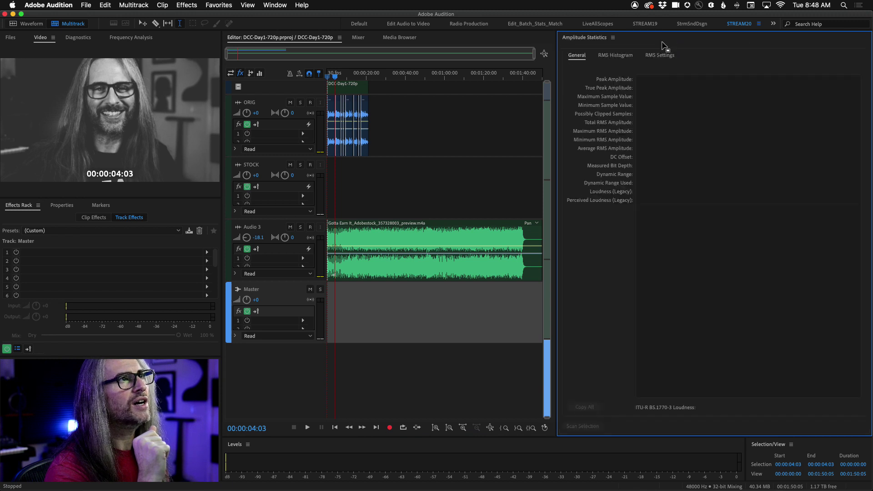
{"action": "left_click", "coordinate": [613, 39]}
{"action": "left_click", "coordinate": [621, 46]}
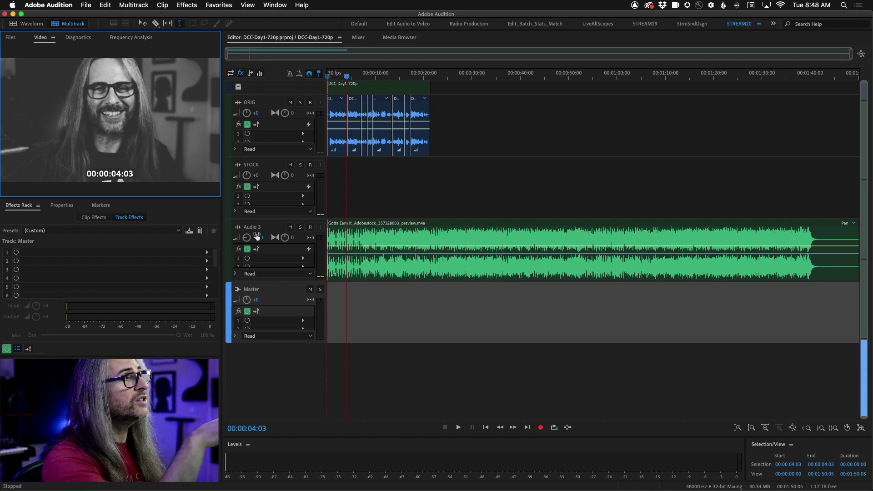
Select the Gotta Earn It clip on Audio 3, show its properties, and enable Remix for it
{"action": "left_click", "coordinate": [345, 81]}
{"action": "key", "text": "Home"}
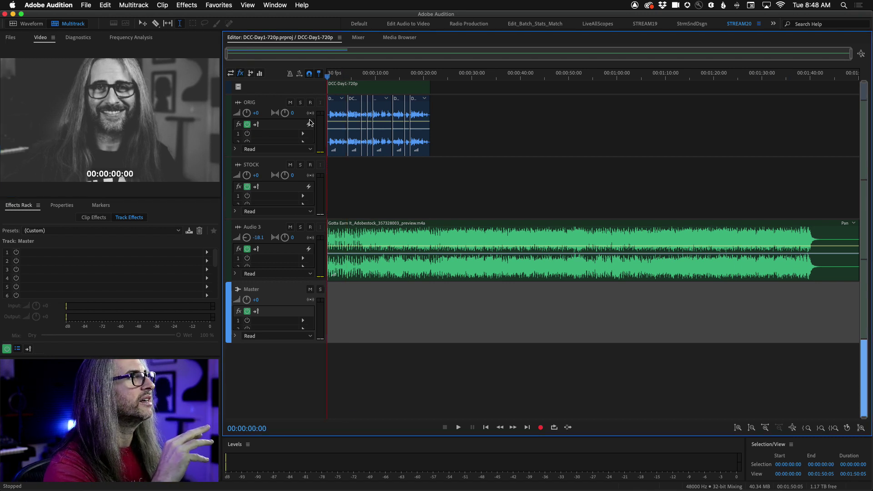
{"action": "left_click", "coordinate": [447, 242]}
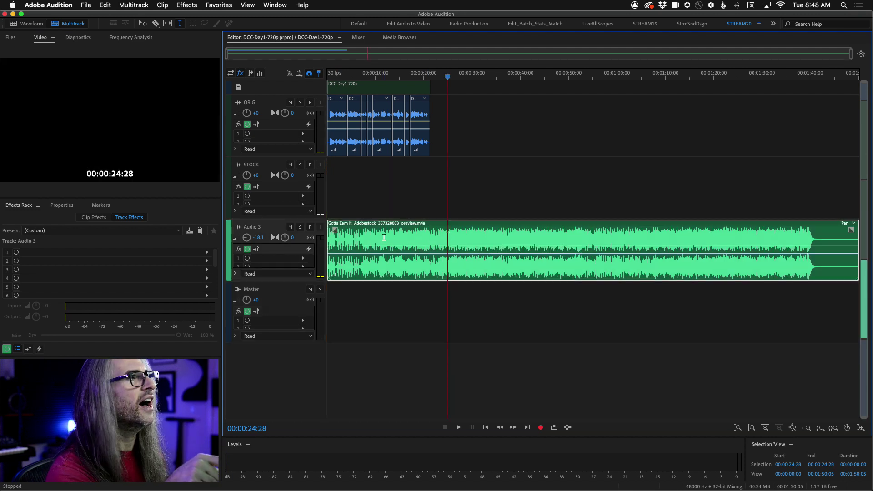
{"action": "left_click", "coordinate": [268, 5]}
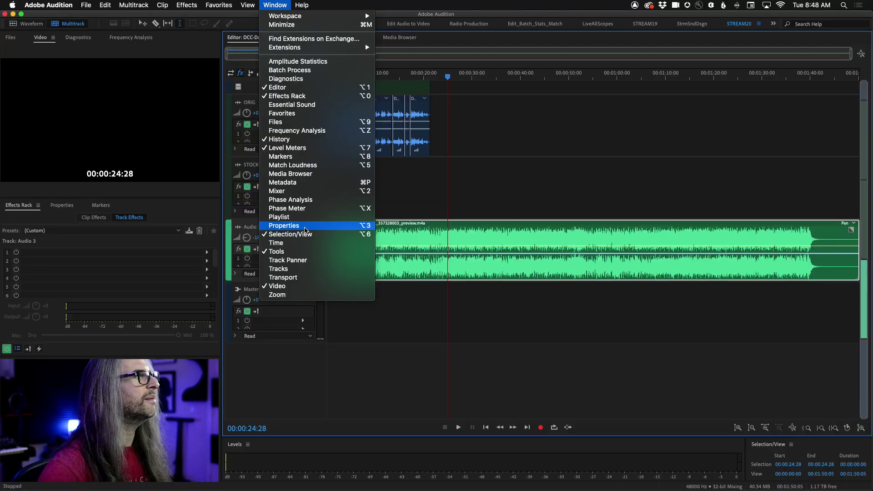
{"action": "left_click", "coordinate": [305, 230]}
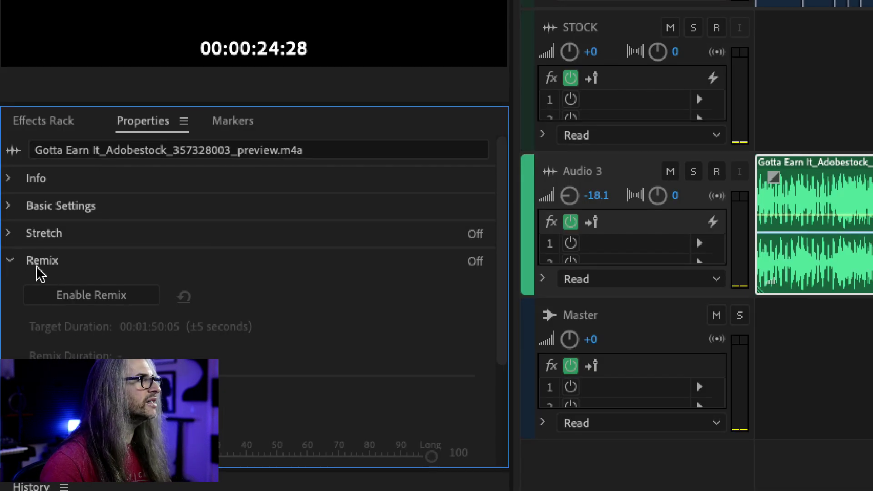
{"action": "left_click", "coordinate": [9, 262]}
{"action": "left_click", "coordinate": [8, 262]}
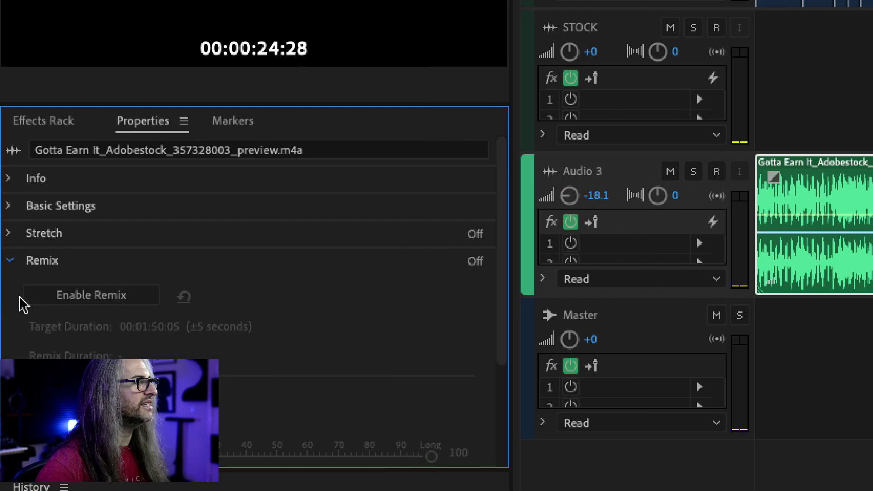
{"action": "left_click", "coordinate": [86, 298]}
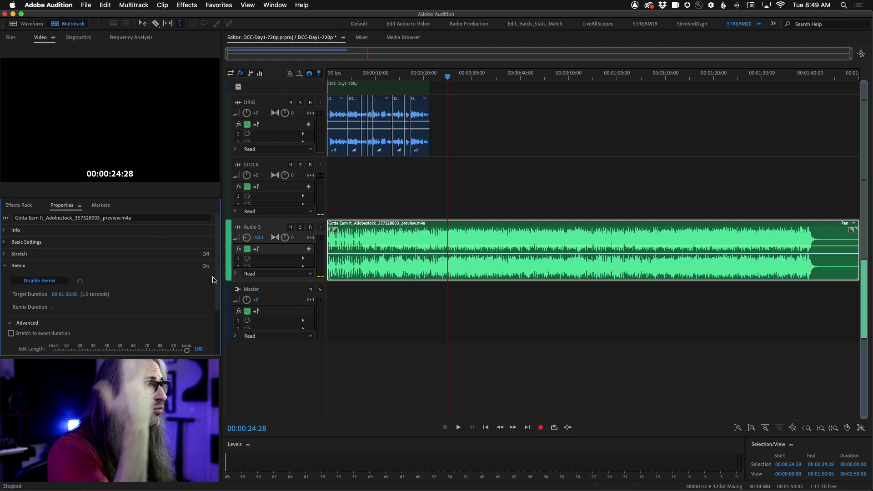
Try a Remix minimum loop of 64 beats, and set it back to 8 beats
{"action": "left_click_drag", "start_coordinate": [217, 281], "coordinate": [216, 320]}
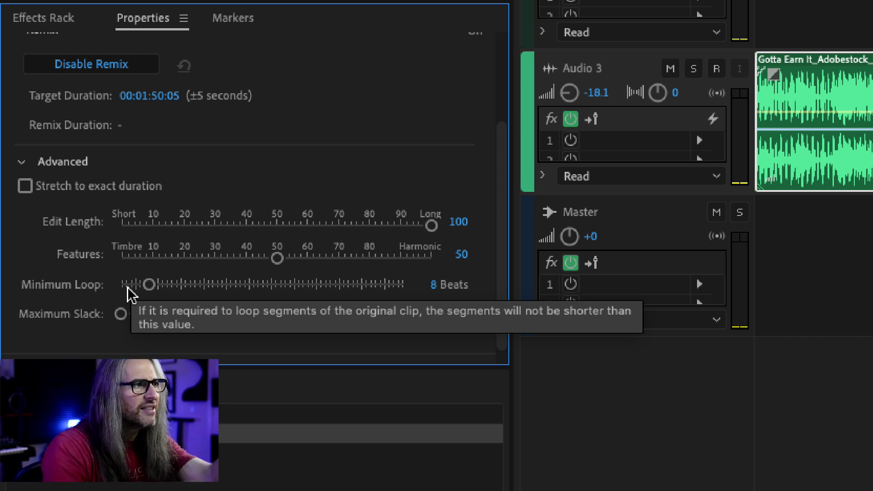
{"action": "left_click_drag", "start_coordinate": [148, 286], "coordinate": [414, 289]}
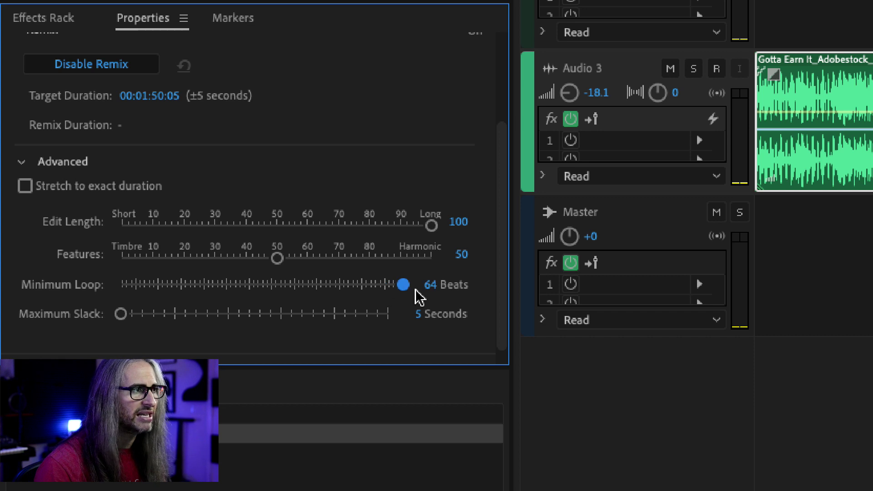
{"action": "left_click", "coordinate": [438, 287]}
{"action": "type", "text": "8"}
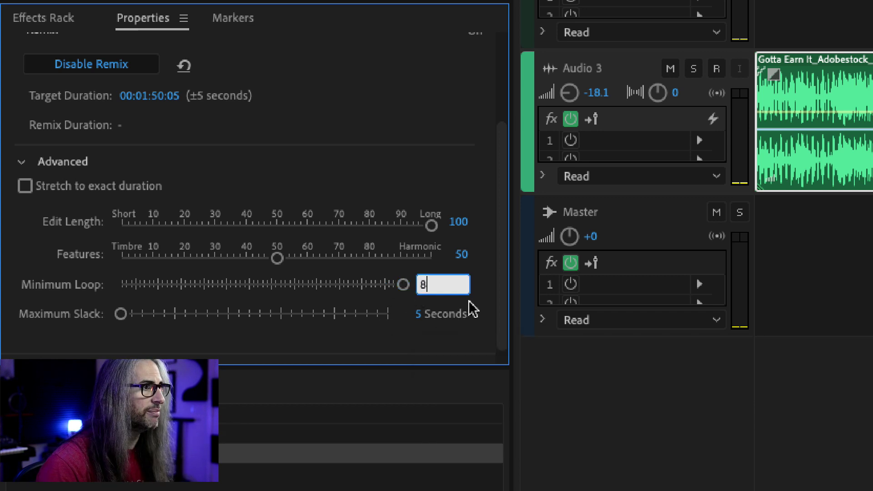
{"action": "key", "text": "Return"}
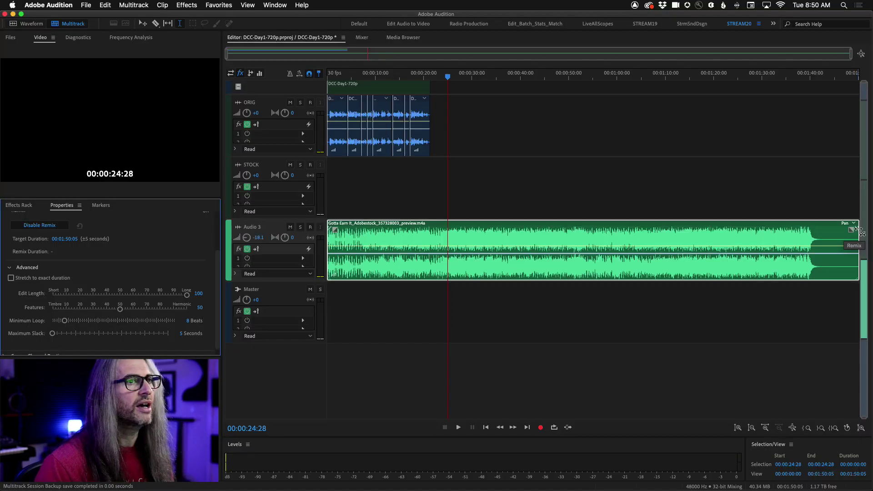
Shorten the Gotta Earn It clip by Remix to a target duration of 00:00:21:13, and move the playhead to 00:00:17:29
{"action": "left_click_drag", "start_coordinate": [860, 232], "coordinate": [429, 228]}
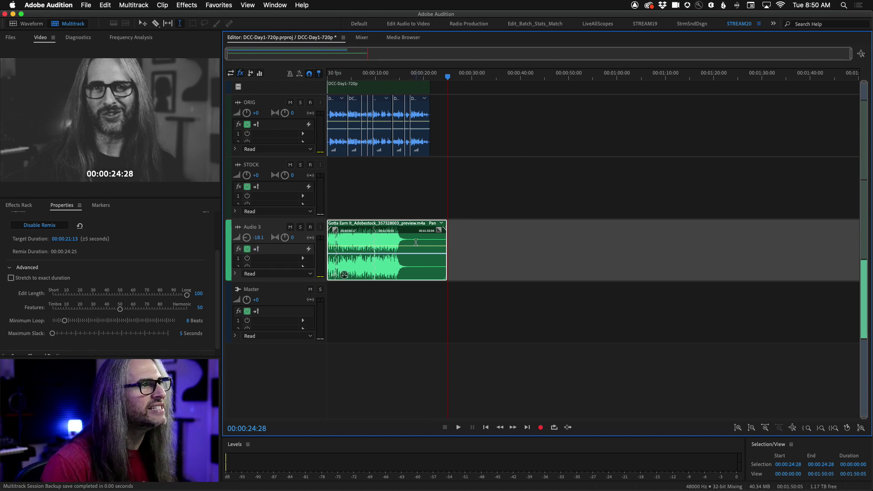
{"action": "left_click_drag", "start_coordinate": [448, 78], "coordinate": [415, 77]}
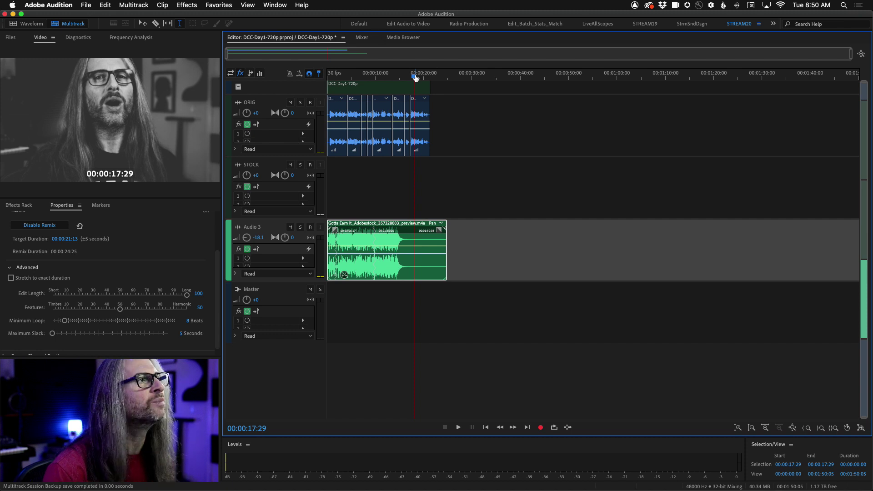
Play the session from near the start to about 00:00:16:26 to check how the remixed Gotta Earn It track ends
{"action": "left_click_drag", "start_coordinate": [416, 77], "coordinate": [328, 75]}
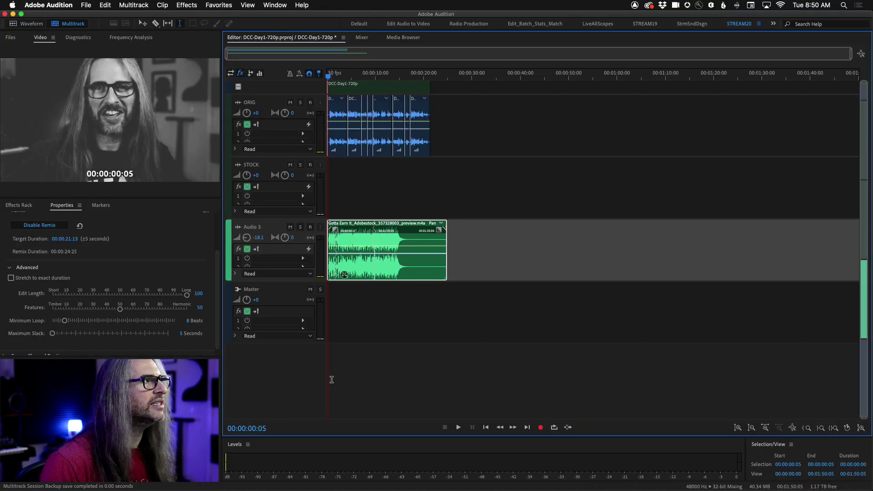
{"action": "key", "text": "space"}
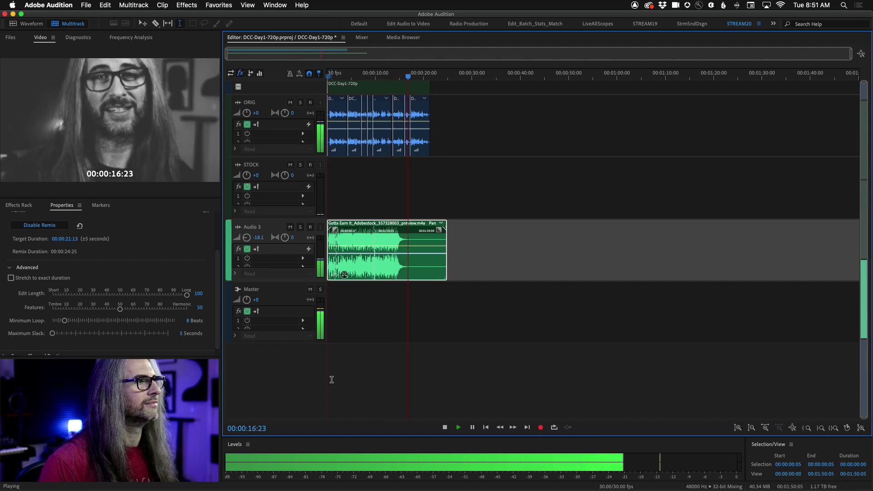
{"action": "key", "text": "space"}
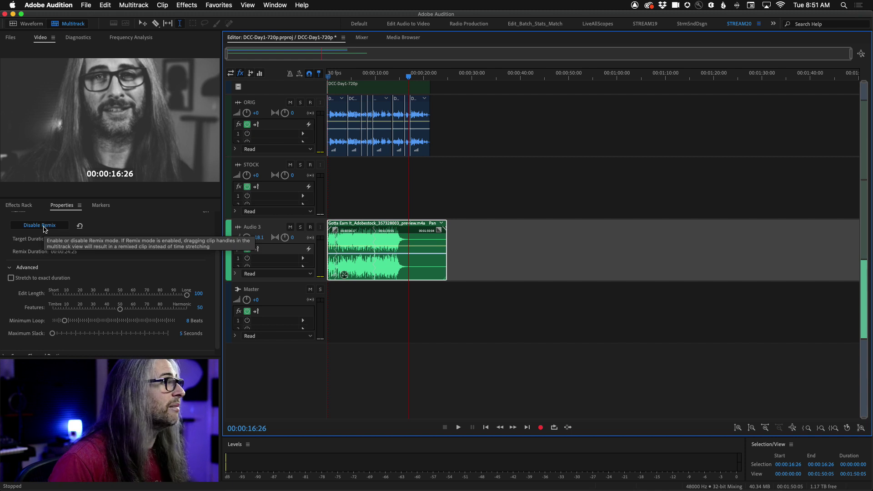
Disable Remix on the Gotta Earn It clip, and open its source file in the waveform editor to play its tail from 00:01:41:13
{"action": "left_click", "coordinate": [44, 228]}
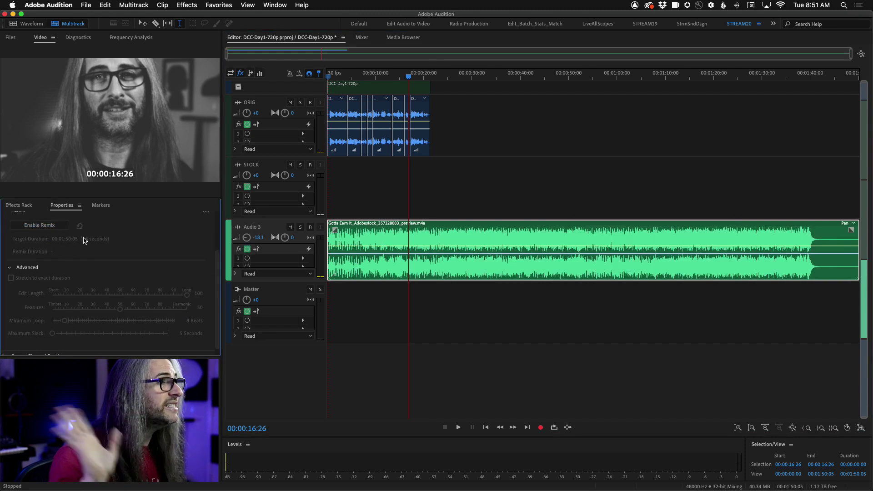
{"action": "double_click", "coordinate": [564, 231]}
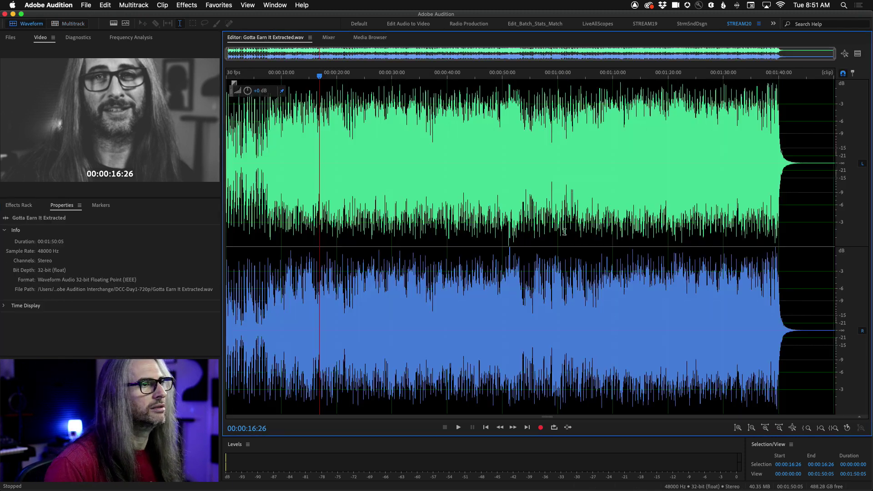
{"action": "left_click", "coordinate": [786, 151]}
{"action": "key", "text": "space"}
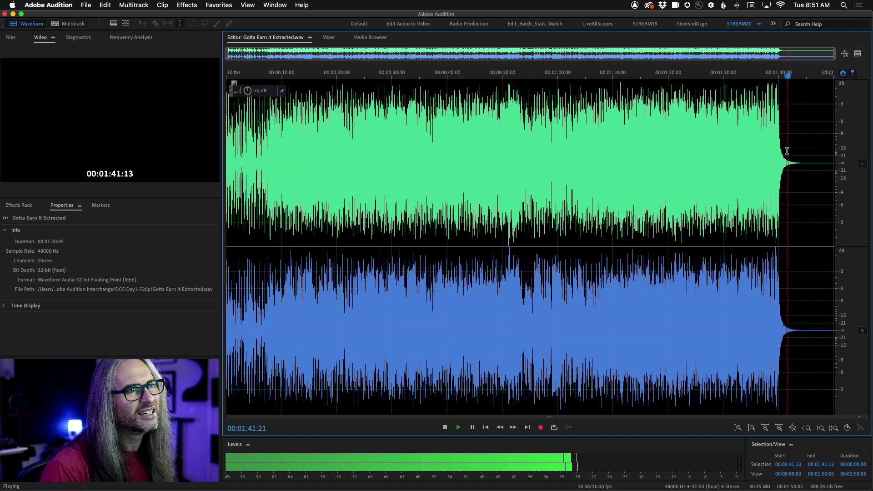
{"action": "key", "text": "space"}
Cut the silent tail off Gotta Earn It Extracted.wav so it ends at 00:01:42:15, and fade out the new ending
{"action": "left_click_drag", "start_coordinate": [793, 166], "coordinate": [871, 198]}
{"action": "key", "text": "Delete"}
{"action": "left_click_drag", "start_coordinate": [835, 82], "coordinate": [810, 134]}
{"action": "left_click", "coordinate": [815, 138]}
{"action": "key", "text": "space"}
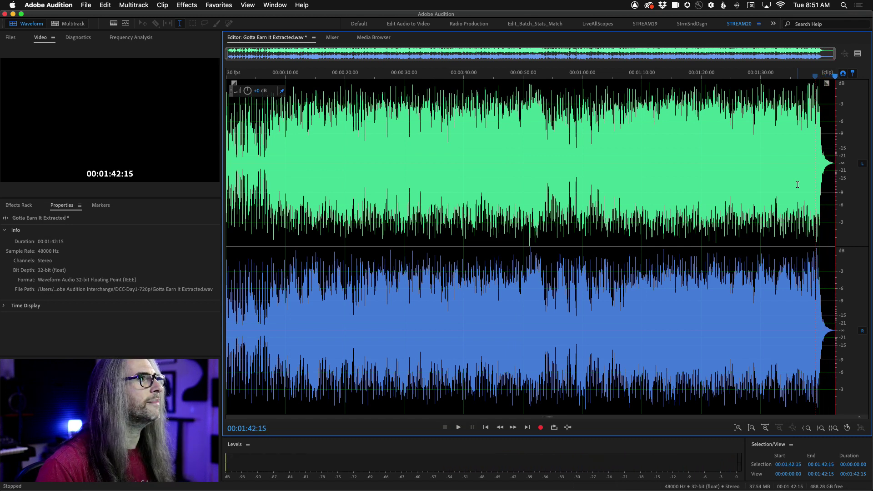
Return to the multitrack session and replace the Gotta Earn It clip on Audio 3 with the trimmed Gotta Earn It Extracted.wav
{"action": "key", "text": "super+Tab"}
{"action": "key", "text": "super+Tab"}
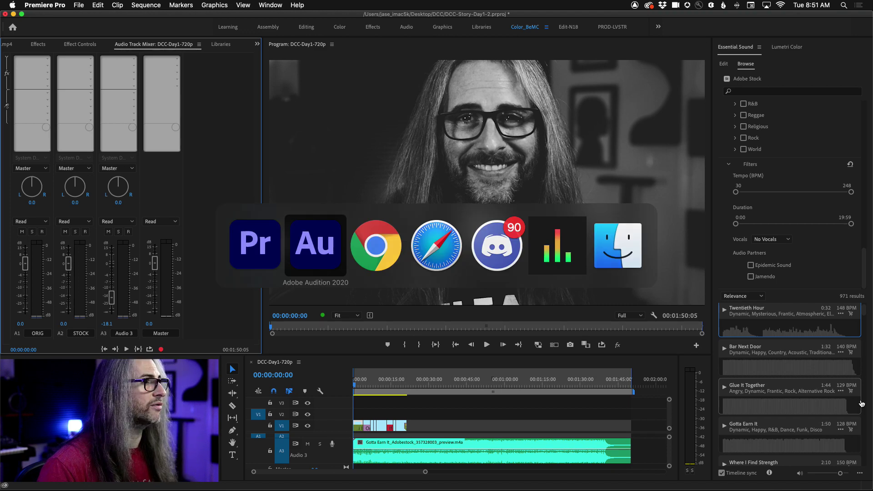
{"action": "key", "text": "0"}
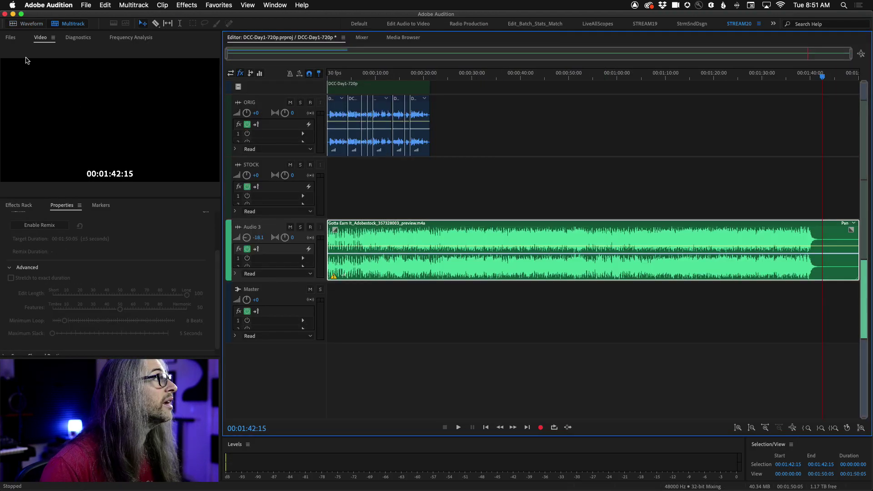
{"action": "left_click", "coordinate": [10, 37]}
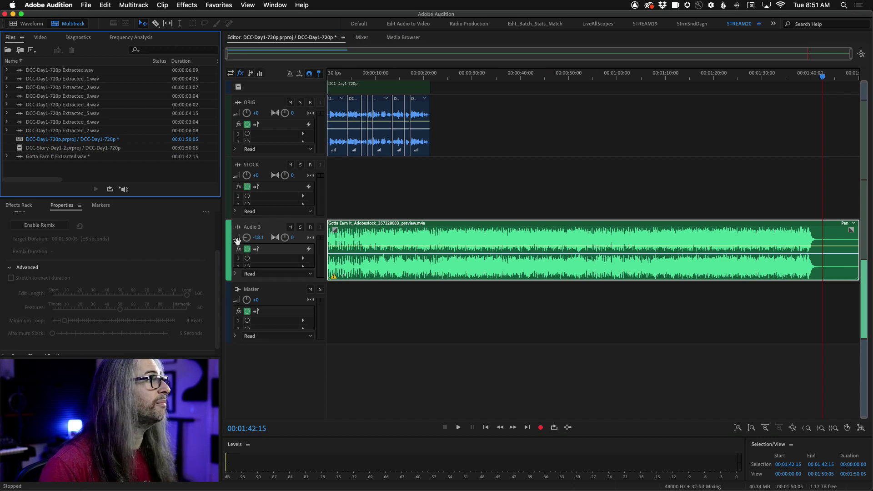
{"action": "left_click", "coordinate": [478, 233]}
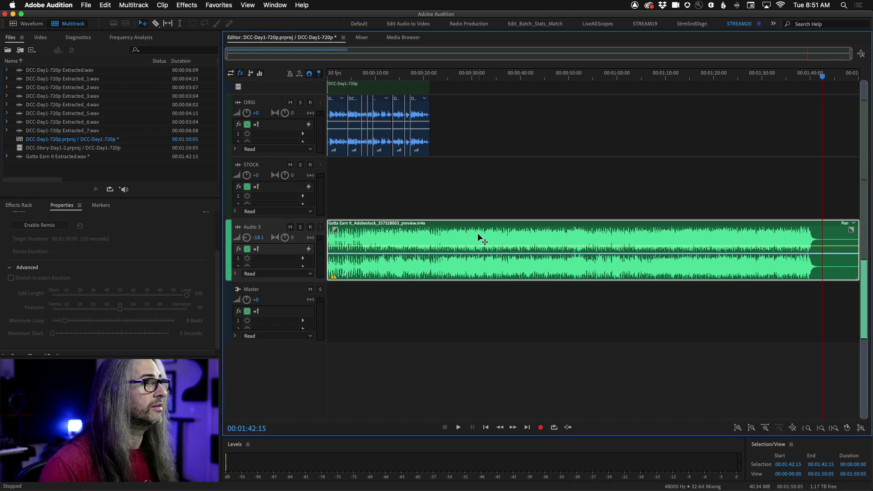
{"action": "key", "text": "Delete"}
{"action": "left_click_drag", "start_coordinate": [23, 158], "coordinate": [301, 255]}
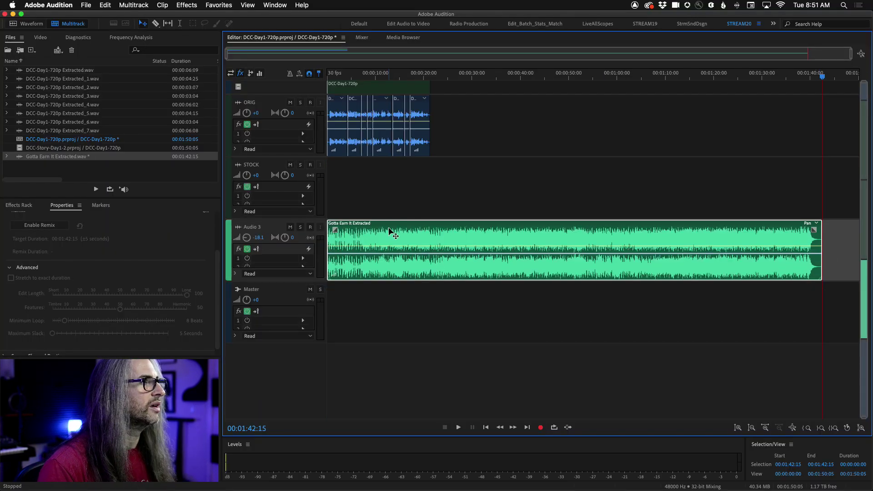
Remix the new Gotta Earn It Extracted clip to a target duration of 00:00:21:13, and play the session from the start with the video
{"action": "left_click", "coordinate": [35, 225]}
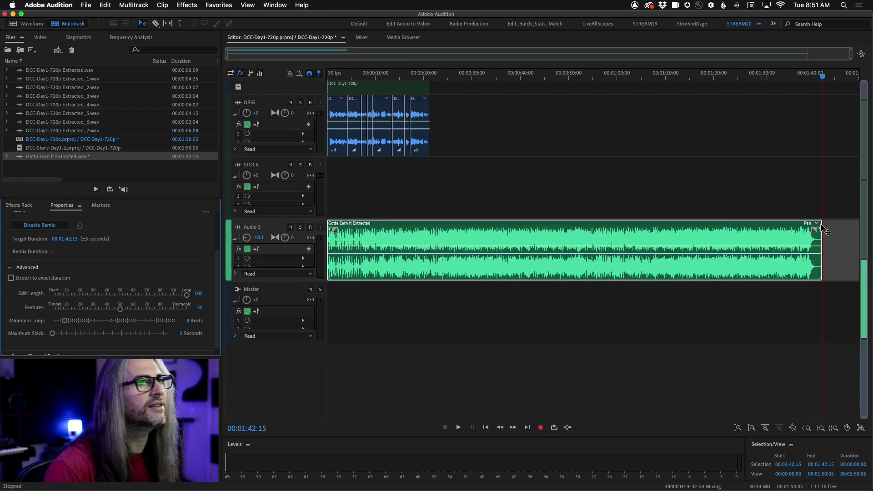
{"action": "left_click_drag", "start_coordinate": [821, 233], "coordinate": [427, 253]}
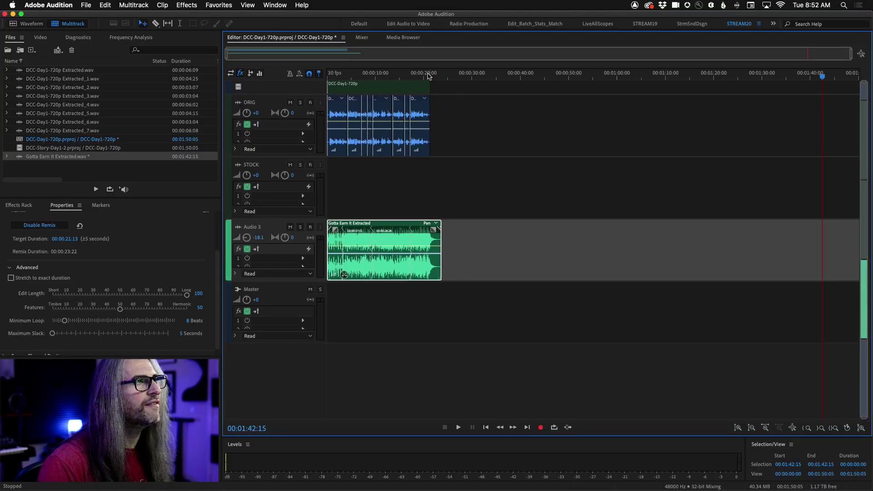
{"action": "left_click_drag", "start_coordinate": [427, 76], "coordinate": [309, 76]}
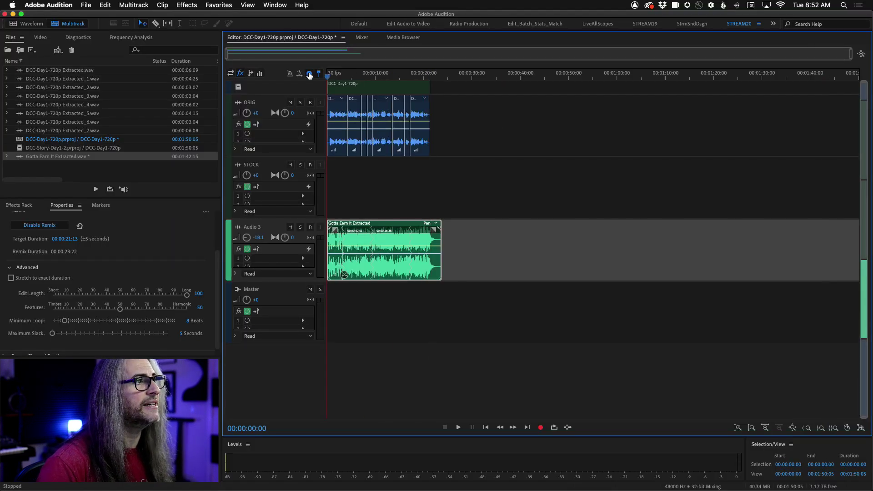
{"action": "key", "text": "space"}
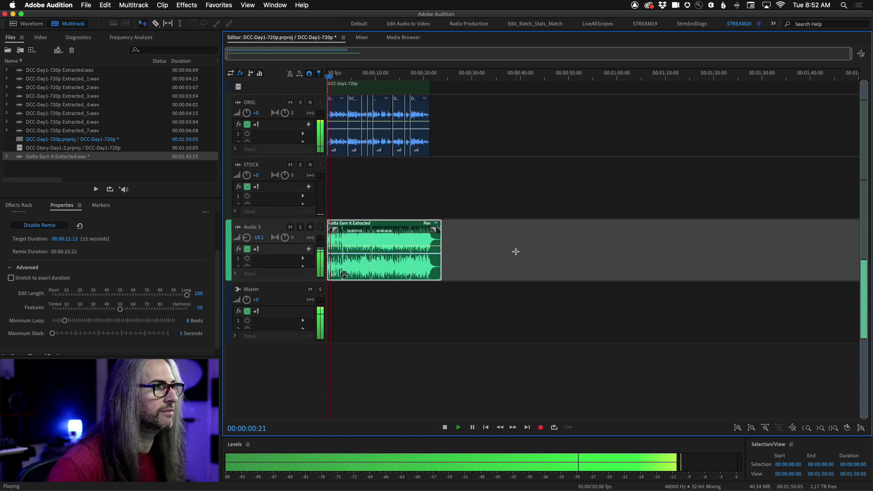
{"action": "key", "text": "alt+7"}
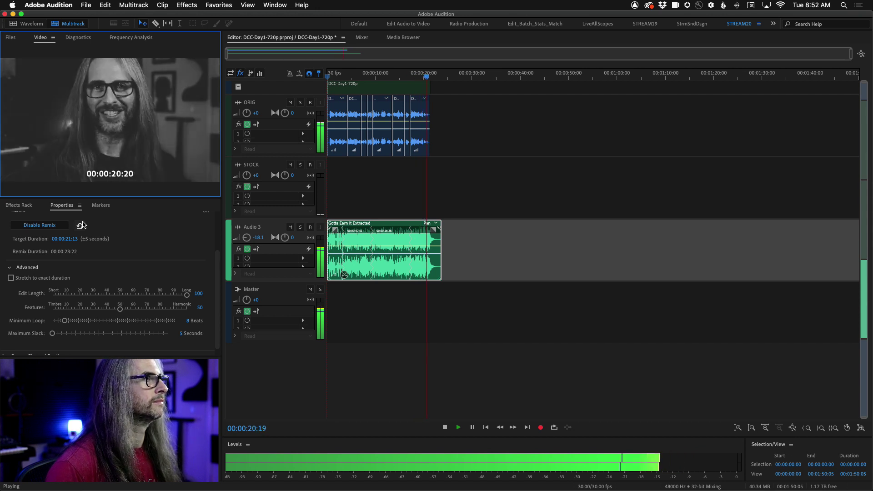
{"action": "key", "text": "space"}
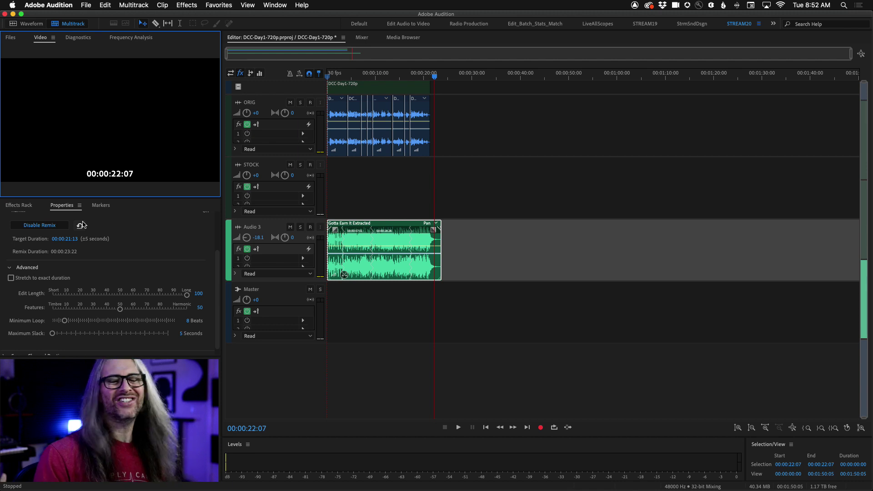
Try a Remix edit length of 47, play the result from 00:00:14:14, and set the edit length back to 100
{"action": "left_click_drag", "start_coordinate": [415, 77], "coordinate": [428, 78]}
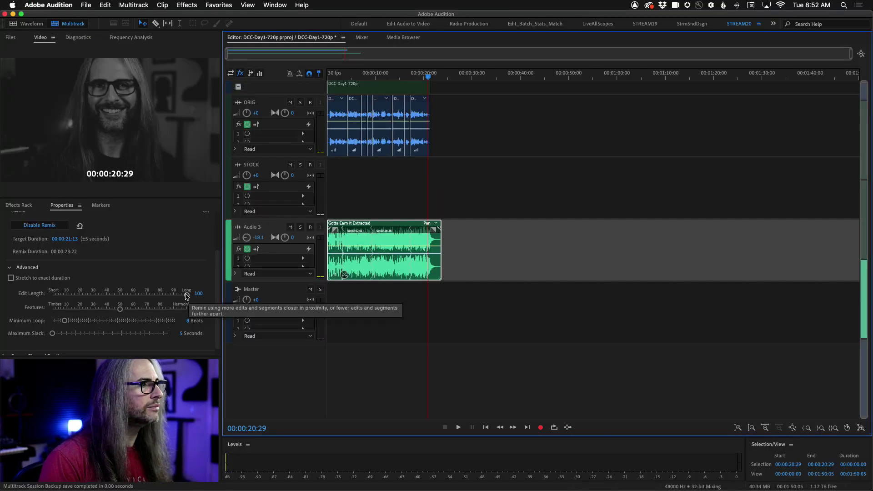
{"action": "left_click_drag", "start_coordinate": [186, 295], "coordinate": [116, 294]}
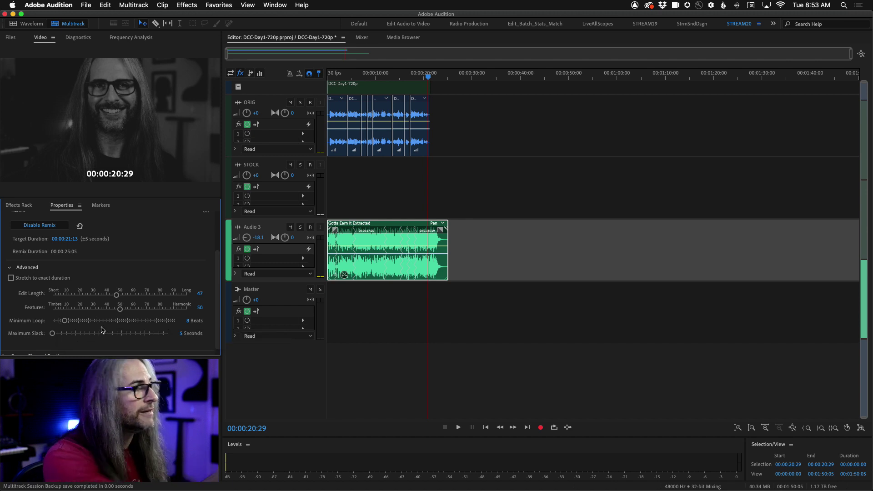
{"action": "left_click_drag", "start_coordinate": [429, 79], "coordinate": [398, 79]}
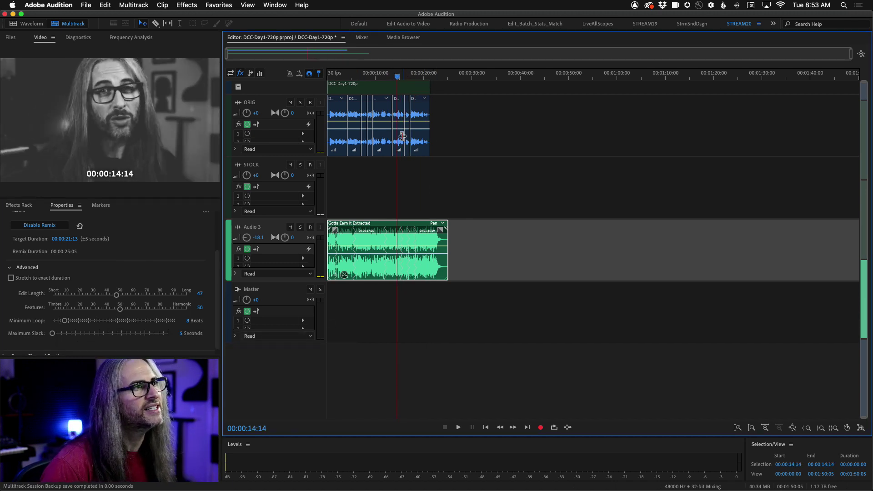
{"action": "key", "text": "space"}
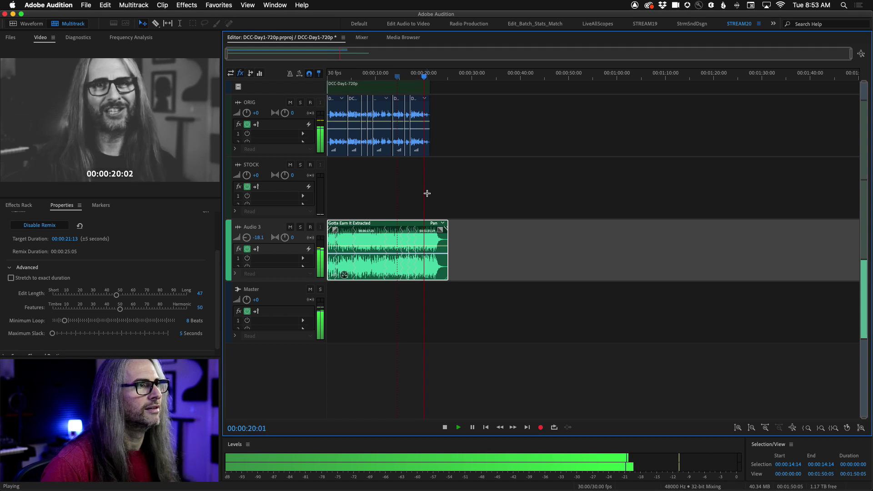
{"action": "key", "text": "space"}
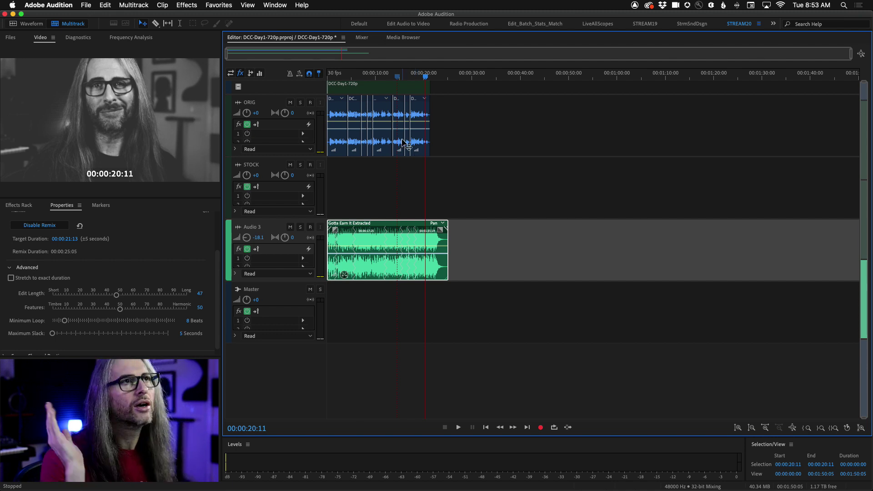
{"action": "left_click", "coordinate": [148, 288]}
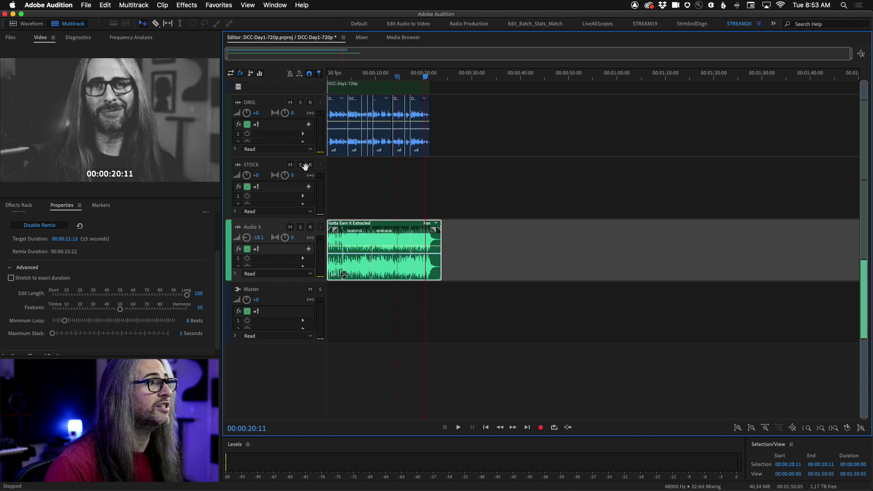
Mute the ORIG track, and start an export of the session to Adobe Premiere Pro with the file name MyRemix
{"action": "left_click", "coordinate": [289, 103]}
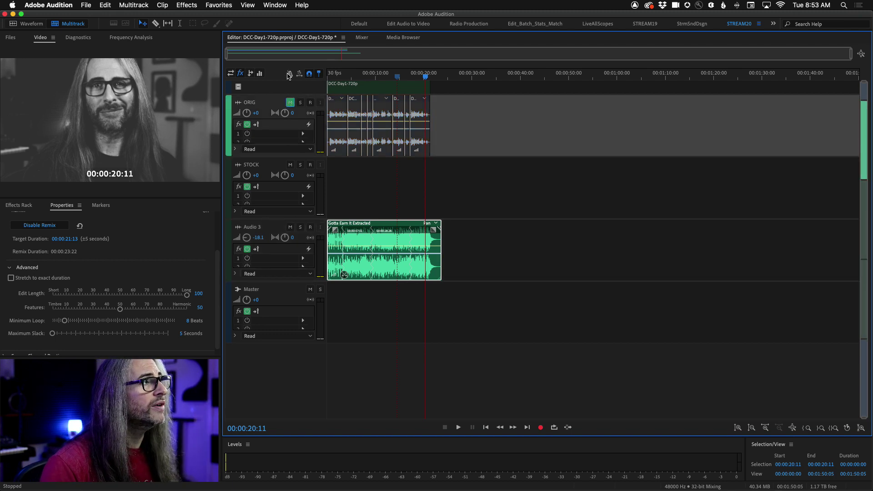
{"action": "left_click", "coordinate": [141, 5]}
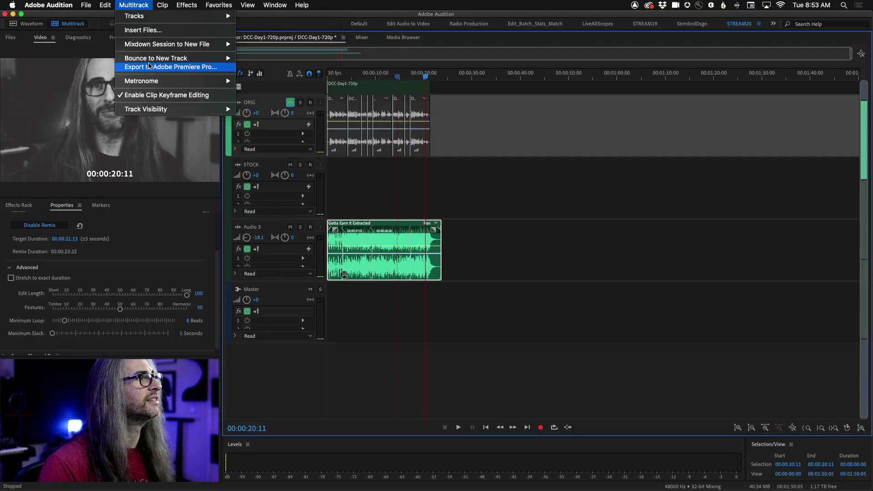
{"action": "left_click", "coordinate": [149, 67]}
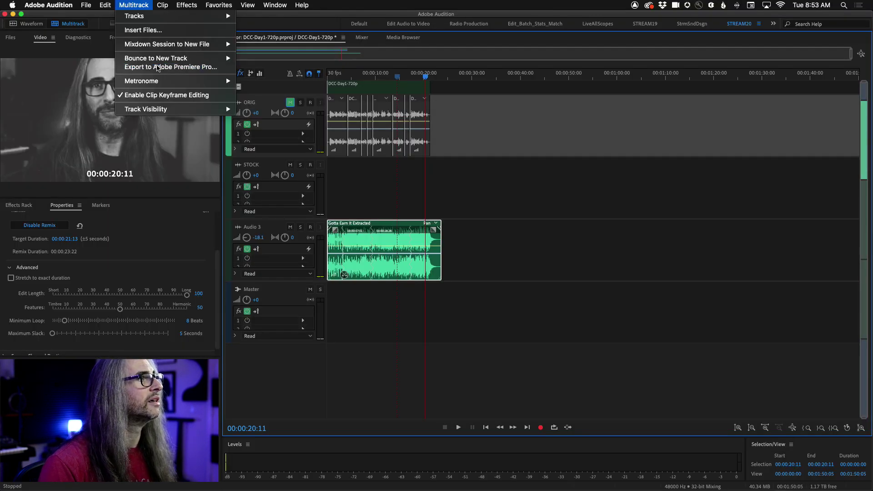
{"action": "left_click_drag", "start_coordinate": [472, 77], "coordinate": [481, 105]}
{"action": "type", "text": "MyRemix"}
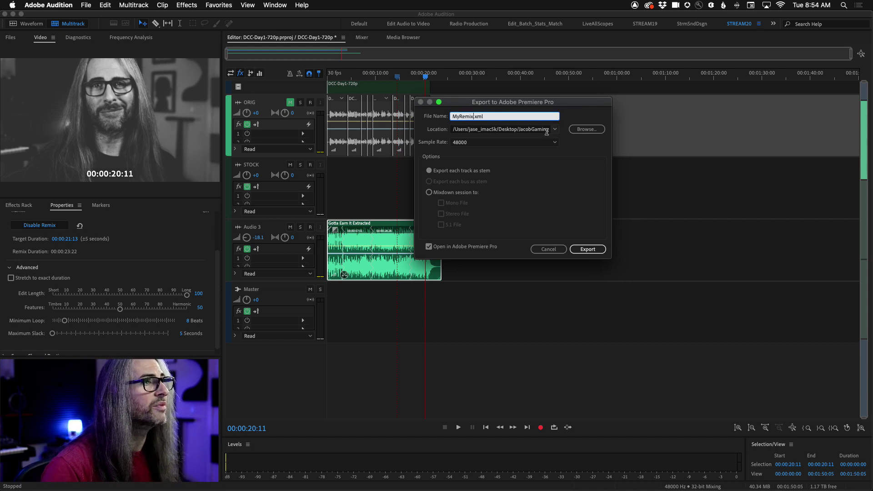
Set the export location to the Downloads folder, and export the session as a stereo mixdown that opens in Adobe Premiere Pro
{"action": "left_click", "coordinate": [561, 134]}
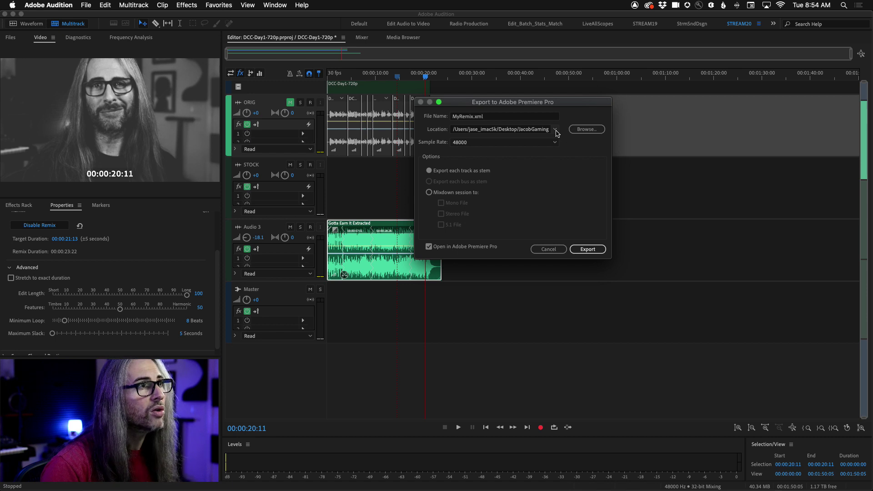
{"action": "left_click", "coordinate": [556, 131]}
{"action": "left_click", "coordinate": [238, 172]}
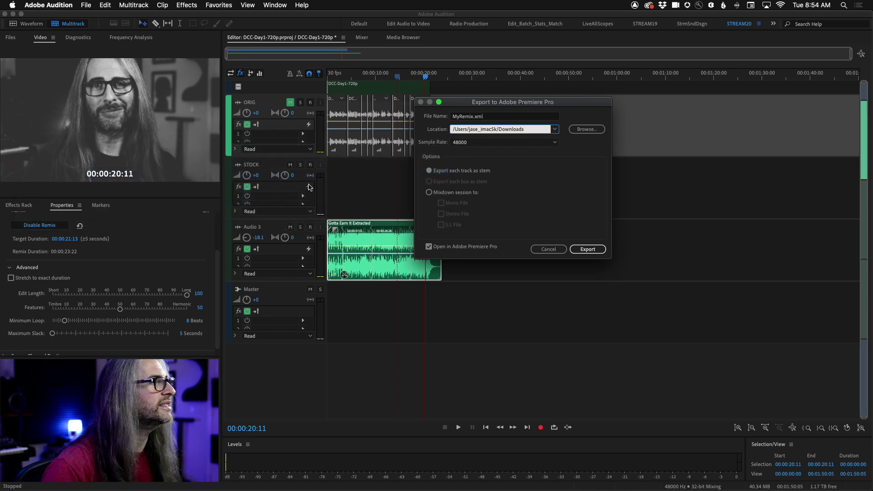
{"action": "left_click", "coordinate": [429, 193]}
{"action": "left_click", "coordinate": [440, 214]}
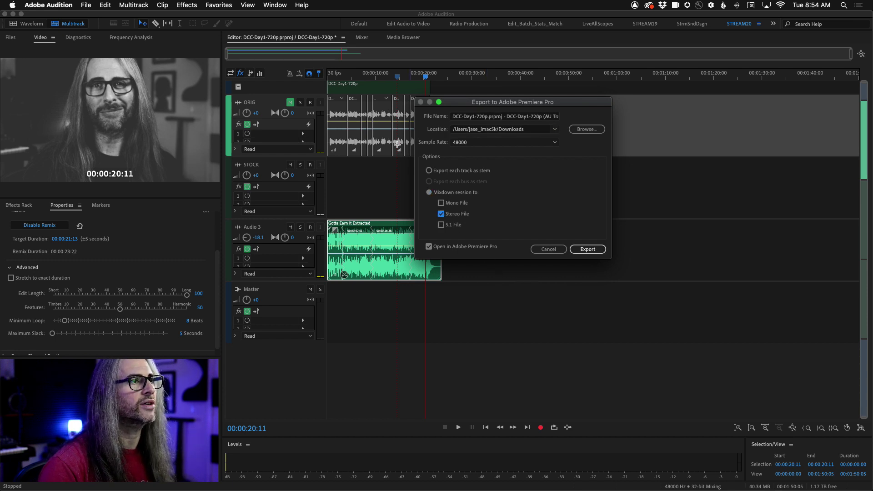
{"action": "left_click", "coordinate": [592, 251]}
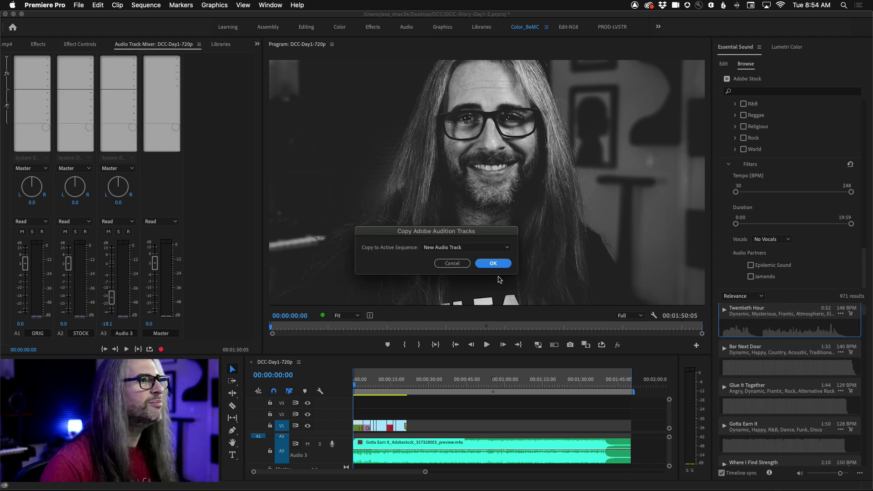
Copy the exported Audition mixdown to the STOCK track of the active sequence in Premiere Pro
{"action": "left_click", "coordinate": [468, 248]}
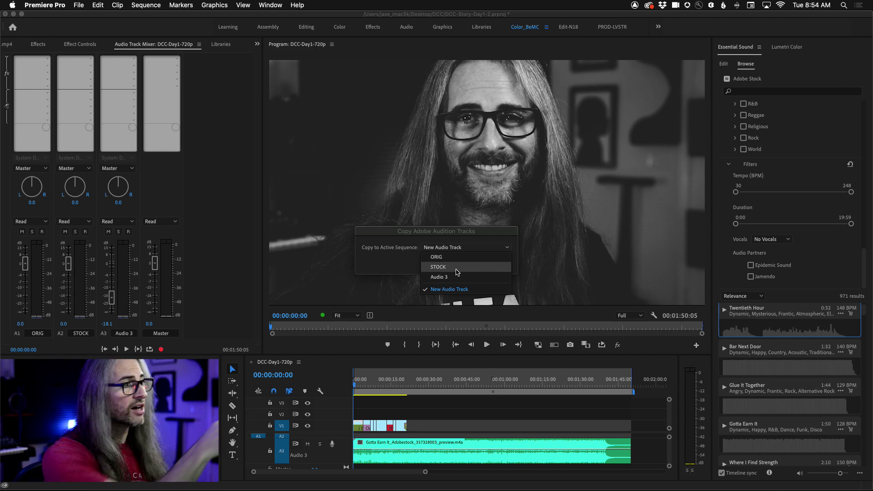
{"action": "left_click", "coordinate": [457, 267]}
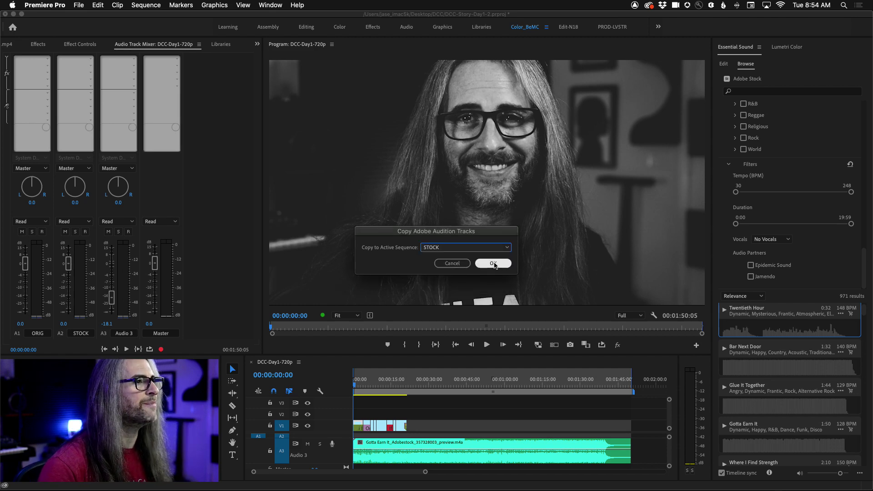
{"action": "left_click", "coordinate": [495, 263]}
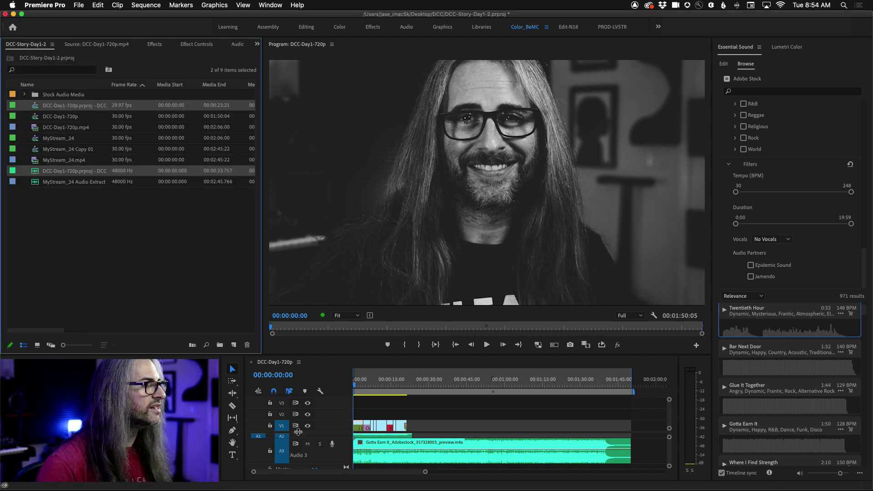
Mute the Audio 3 track and play the sequence from the start to its closing fade, with the STOCK track made taller
{"action": "left_click", "coordinate": [308, 444]}
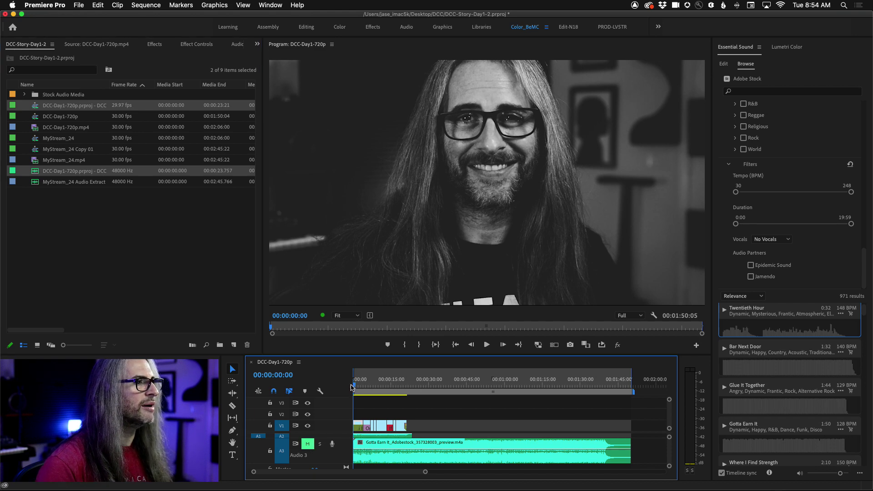
{"action": "key", "text": "space"}
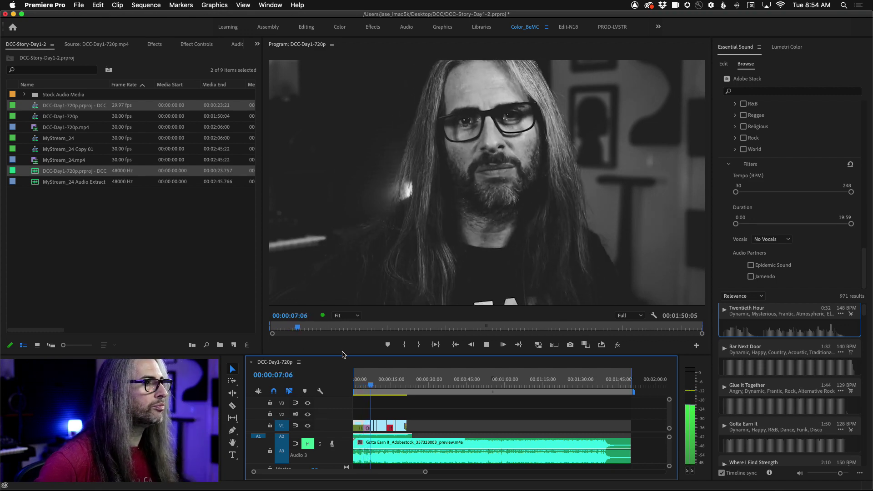
{"action": "left_click_drag", "start_coordinate": [344, 354], "coordinate": [344, 297]}
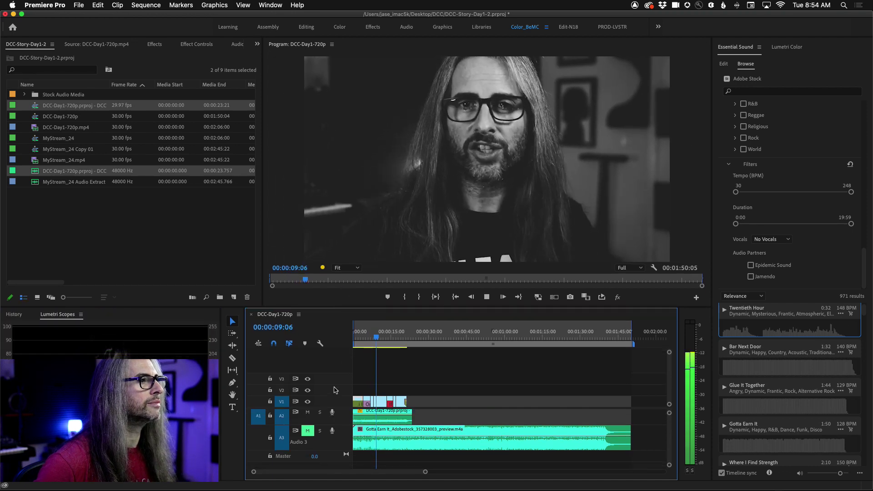
{"action": "left_click_drag", "start_coordinate": [335, 420], "coordinate": [334, 442]}
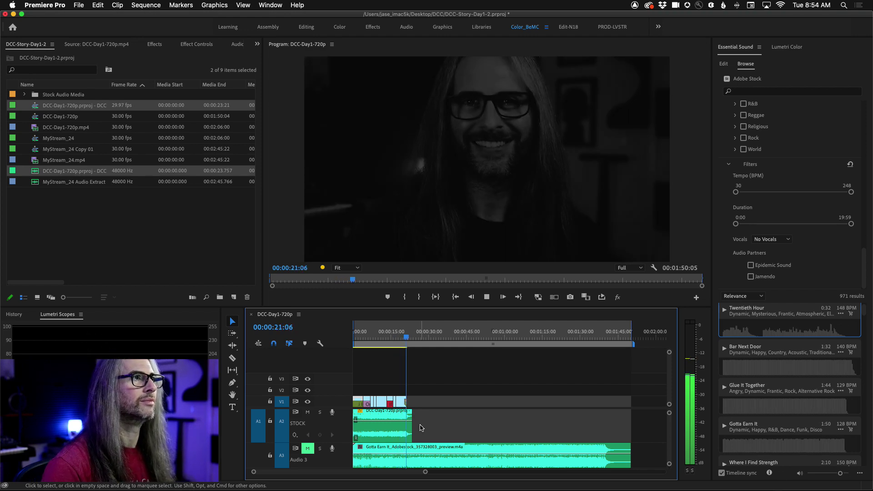
{"action": "key", "text": "space"}
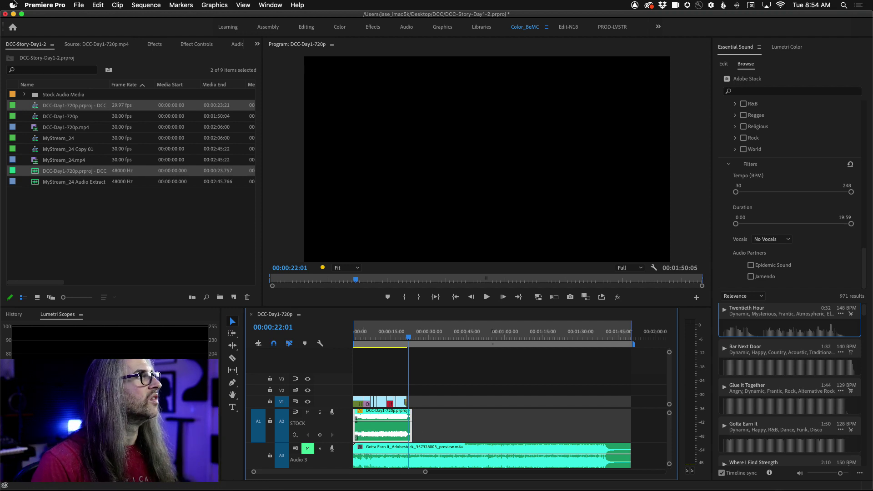
Set up a media export of the sequence as H.264 with the YouTube 720p HD preset, and cancel it without exporting
{"action": "left_click", "coordinate": [72, 5]}
{"action": "mouse_move", "coordinate": [150, 256]}
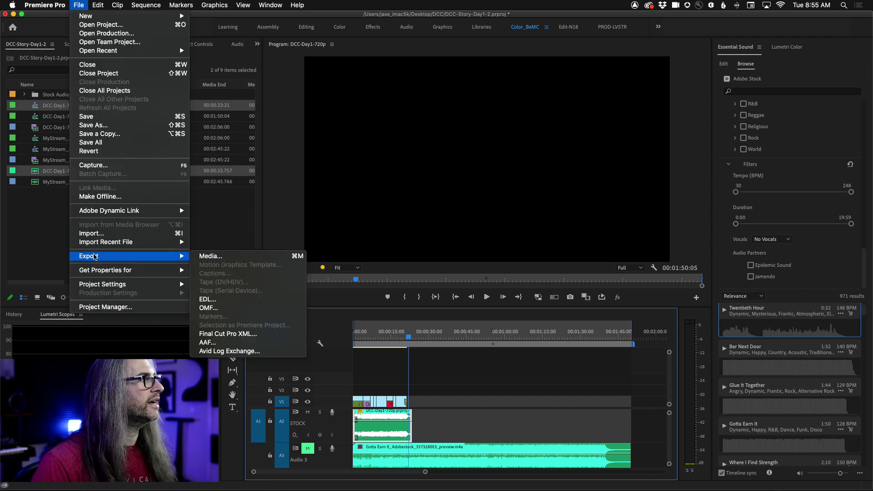
{"action": "left_click", "coordinate": [212, 255]}
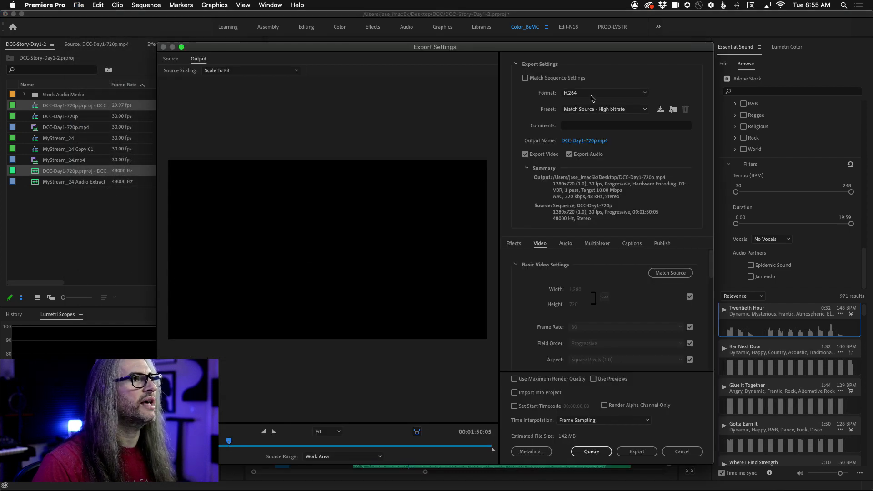
{"action": "left_click", "coordinate": [593, 95]}
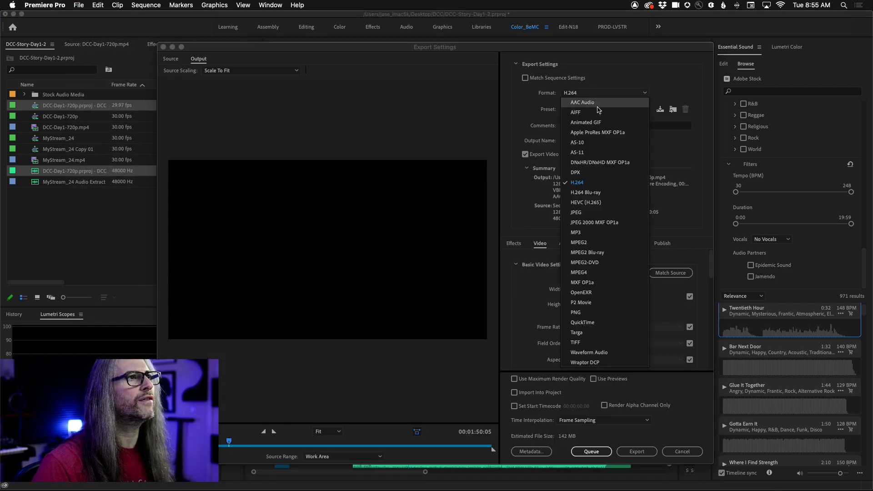
{"action": "left_click", "coordinate": [603, 186]}
{"action": "left_click", "coordinate": [595, 110]}
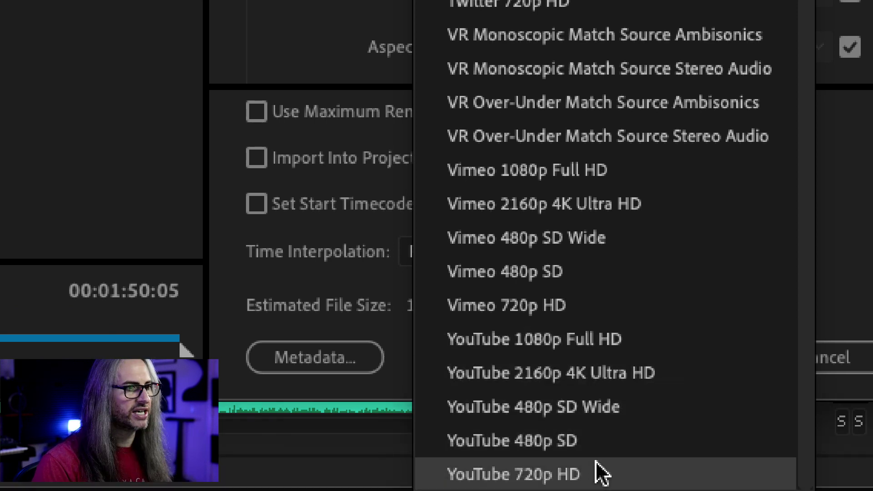
{"action": "left_click", "coordinate": [601, 473]}
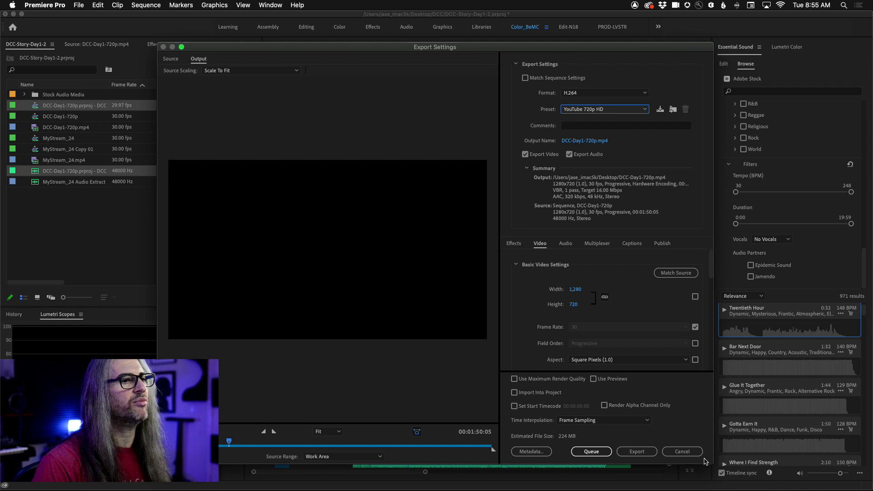
{"action": "left_click", "coordinate": [683, 452]}
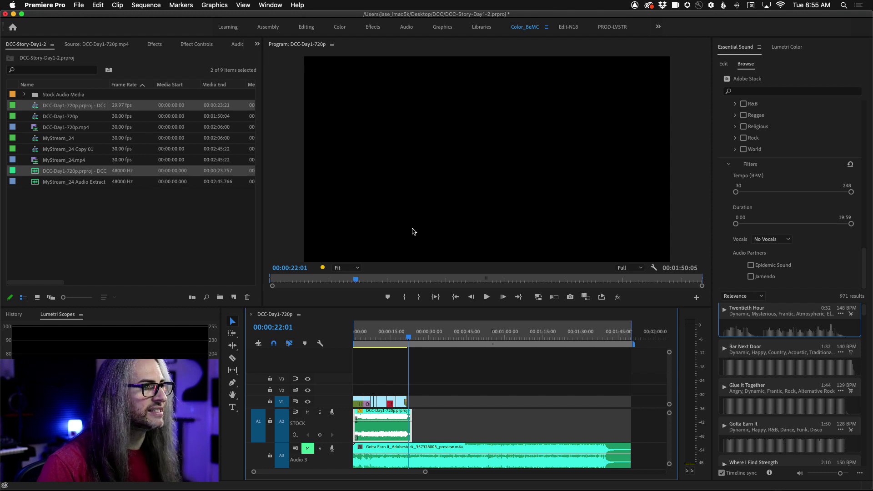
Switch to Chrome and bring up the YouTube page of the DCC Day1 720p edit video
{"action": "mouse_move", "coordinate": [178, 485]}
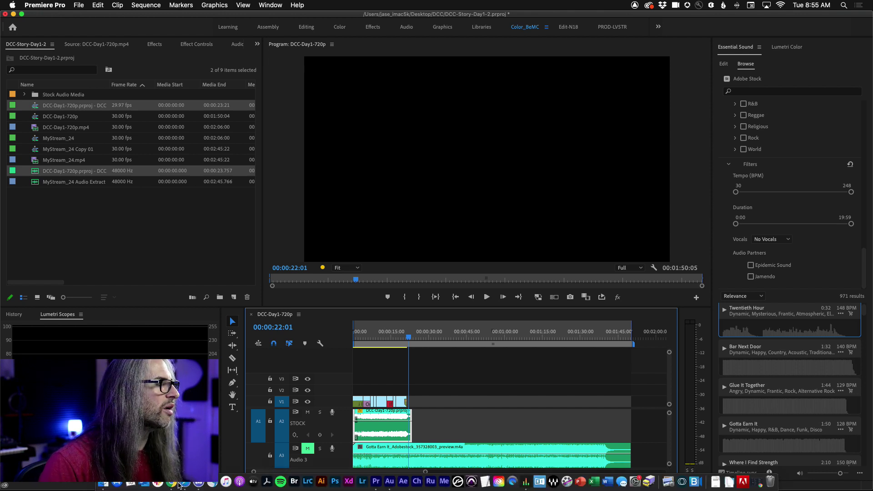
{"action": "left_click", "coordinate": [172, 483]}
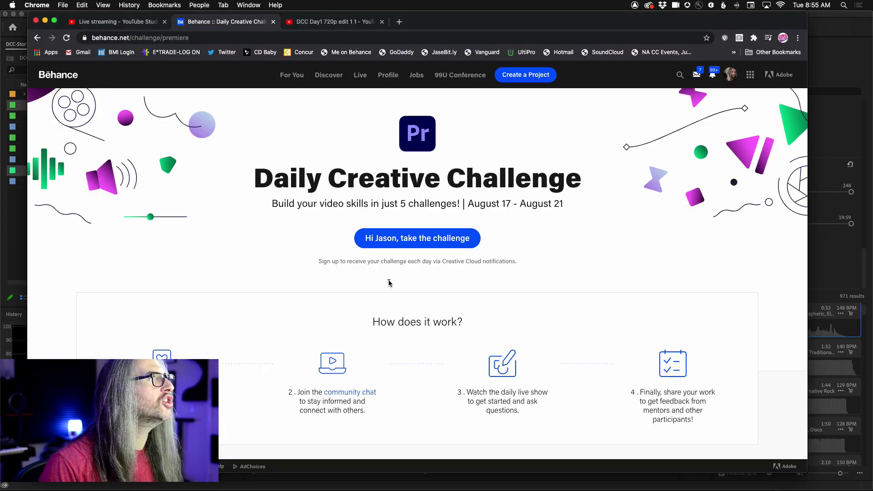
{"action": "left_click", "coordinate": [345, 21]}
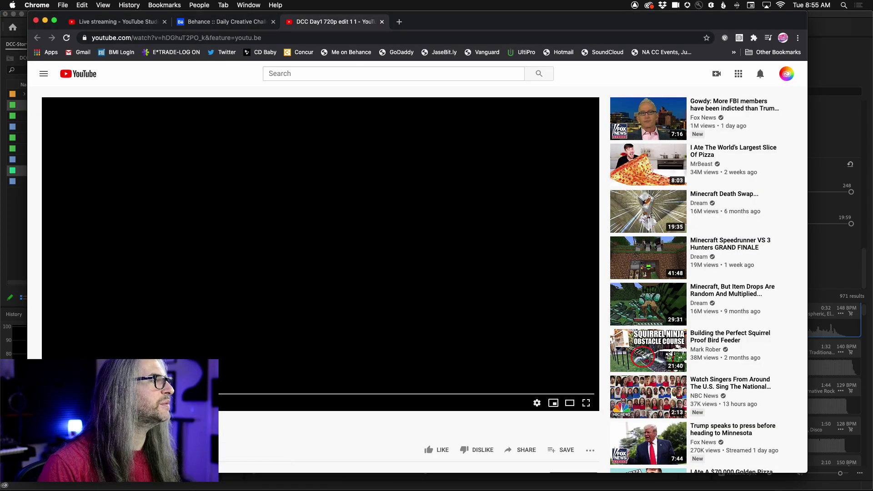